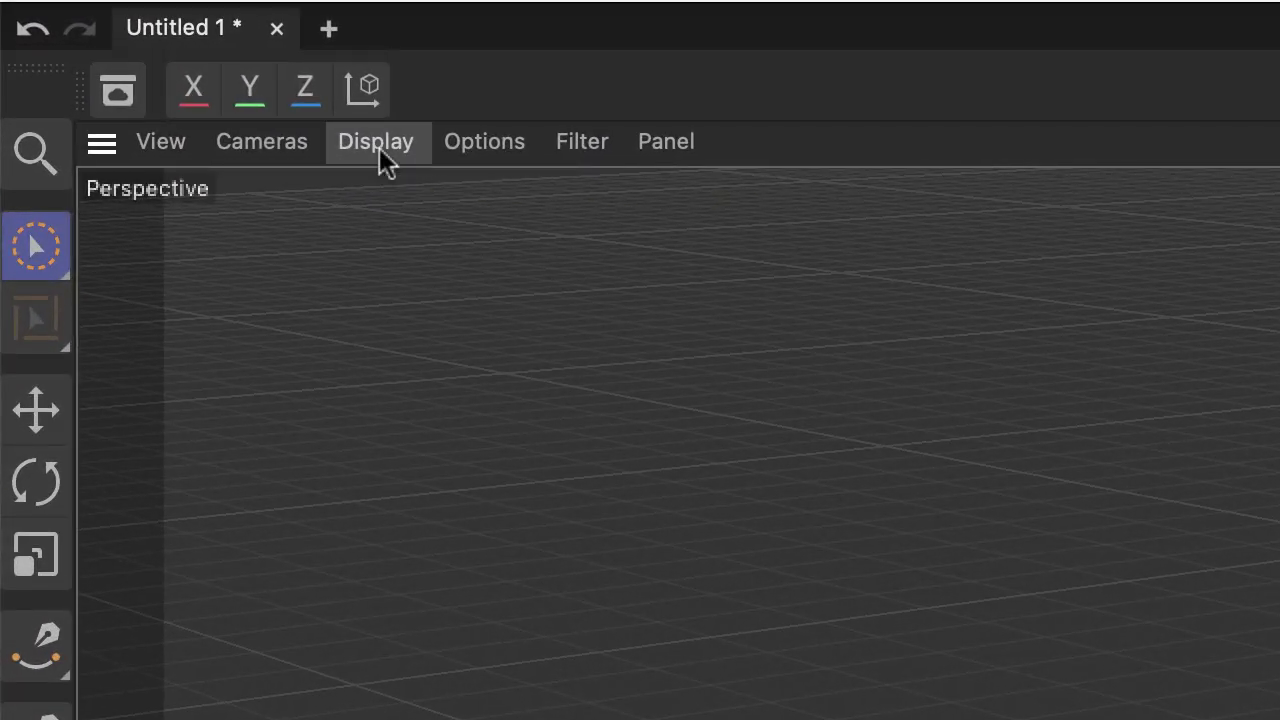
Try the viewport's Gouraud Shading modes with and without lines, finishing with Gouraud Shading (Lines)
click(379, 147)
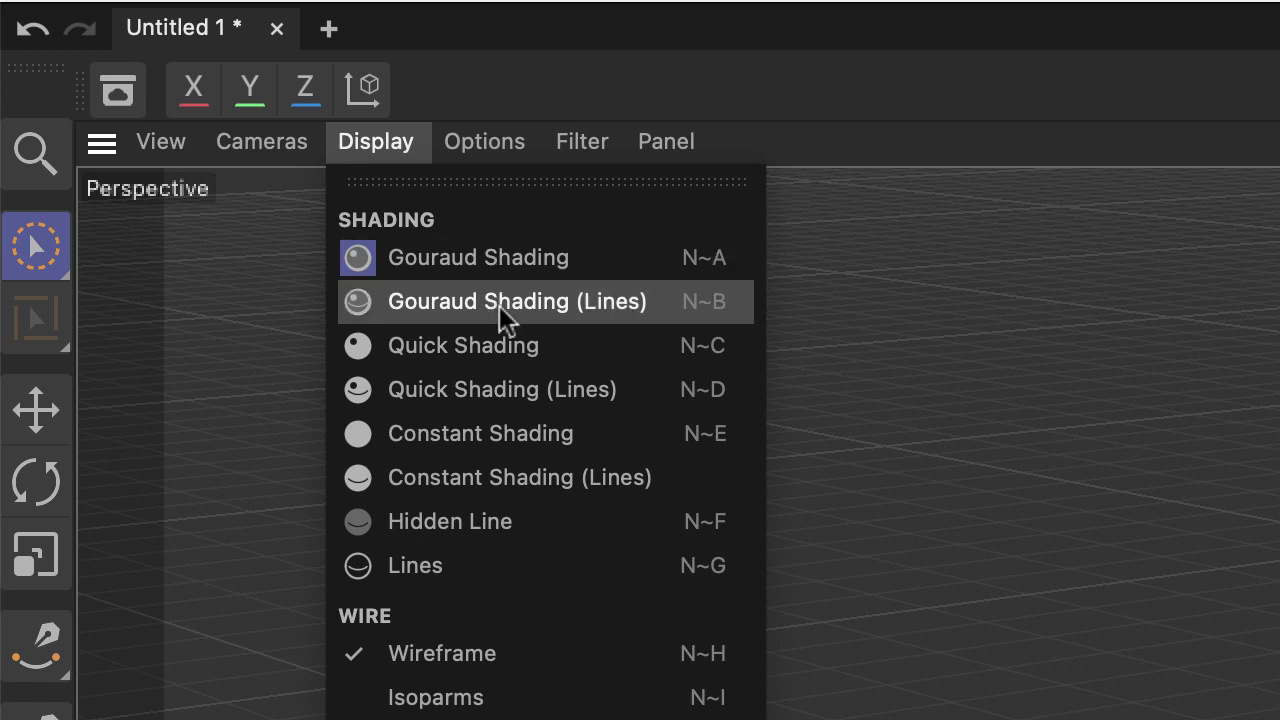
click(657, 307)
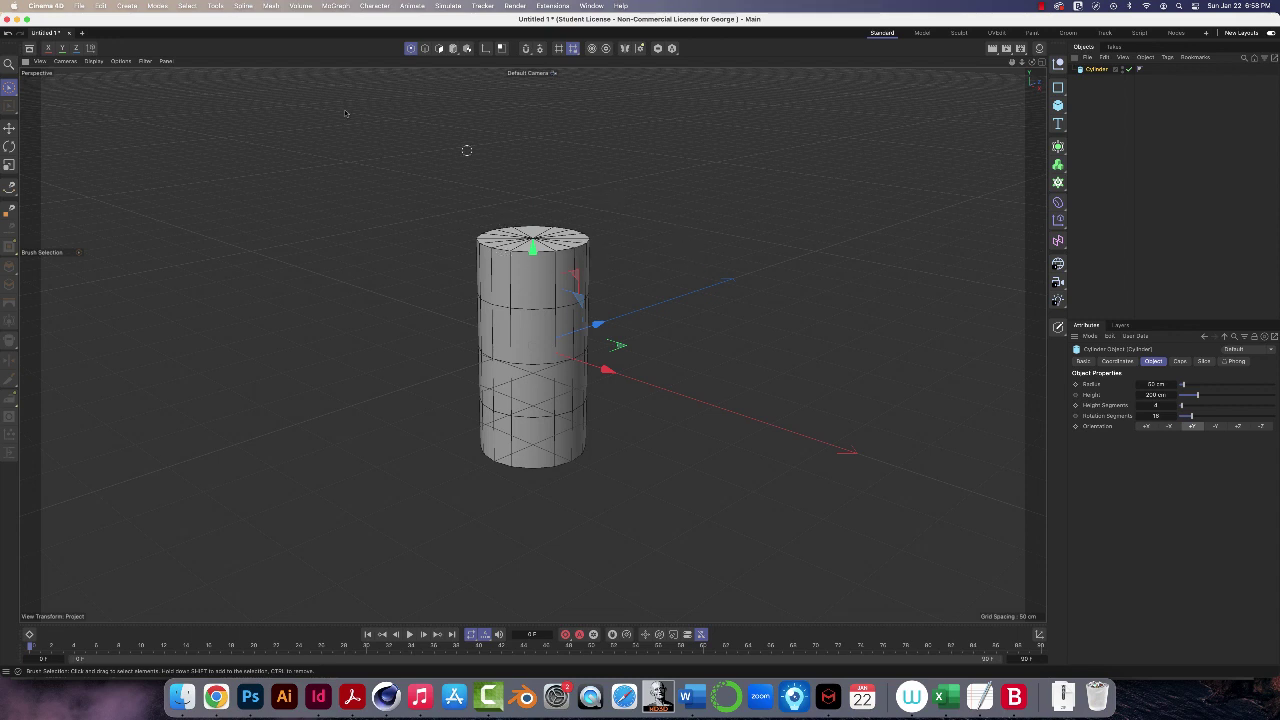
click(93, 61)
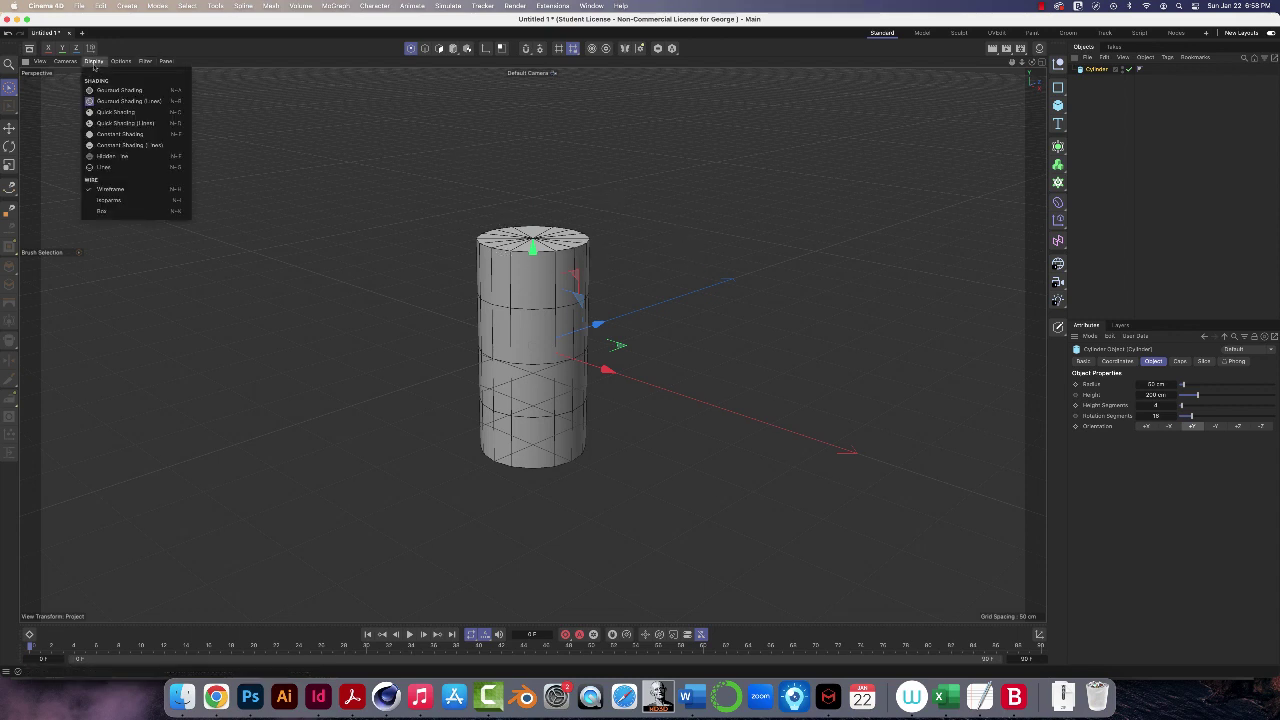
click(100, 90)
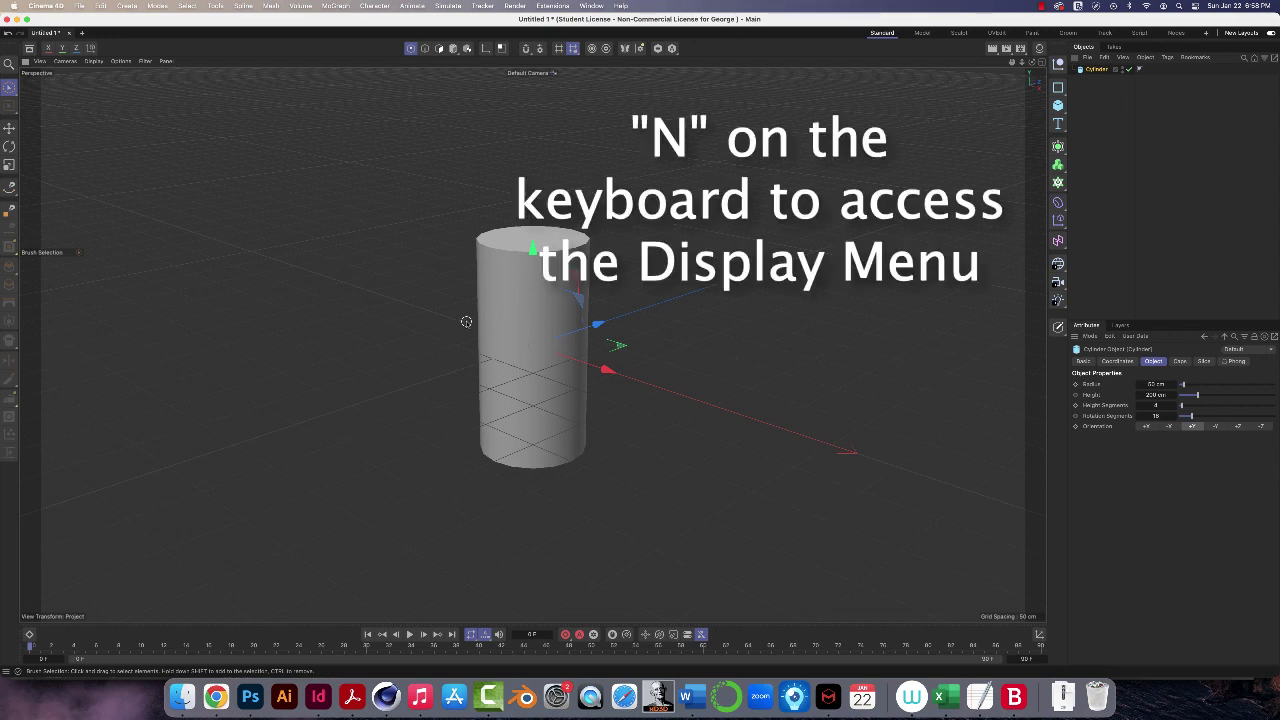
key(n)
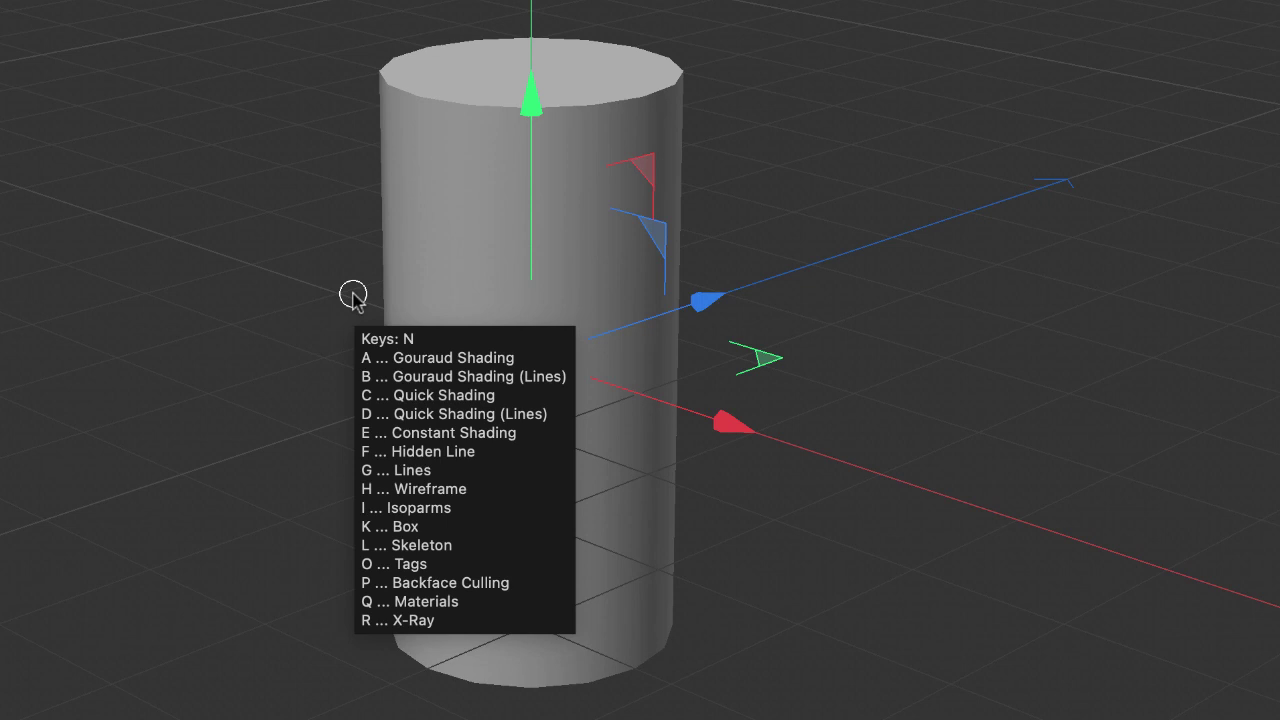
key(b)
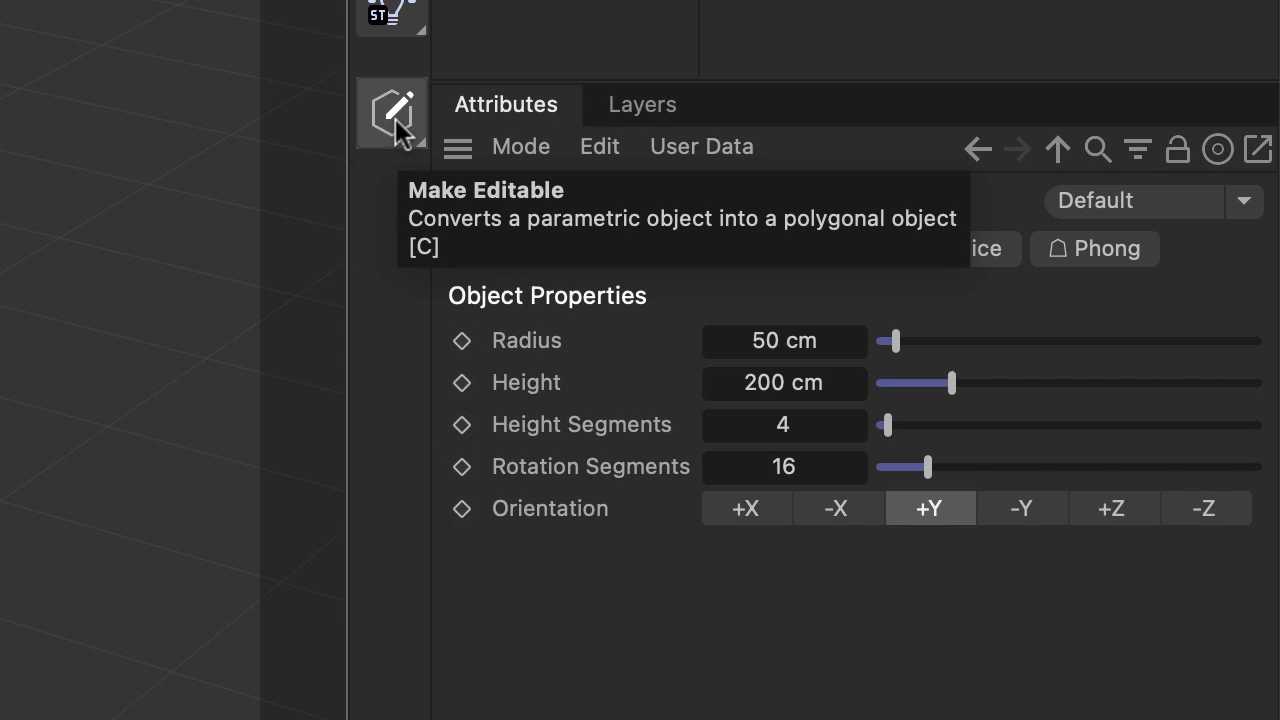
Make the cylinder editable, brush-select four points on its upper ring and pull them slightly outward
click(396, 118)
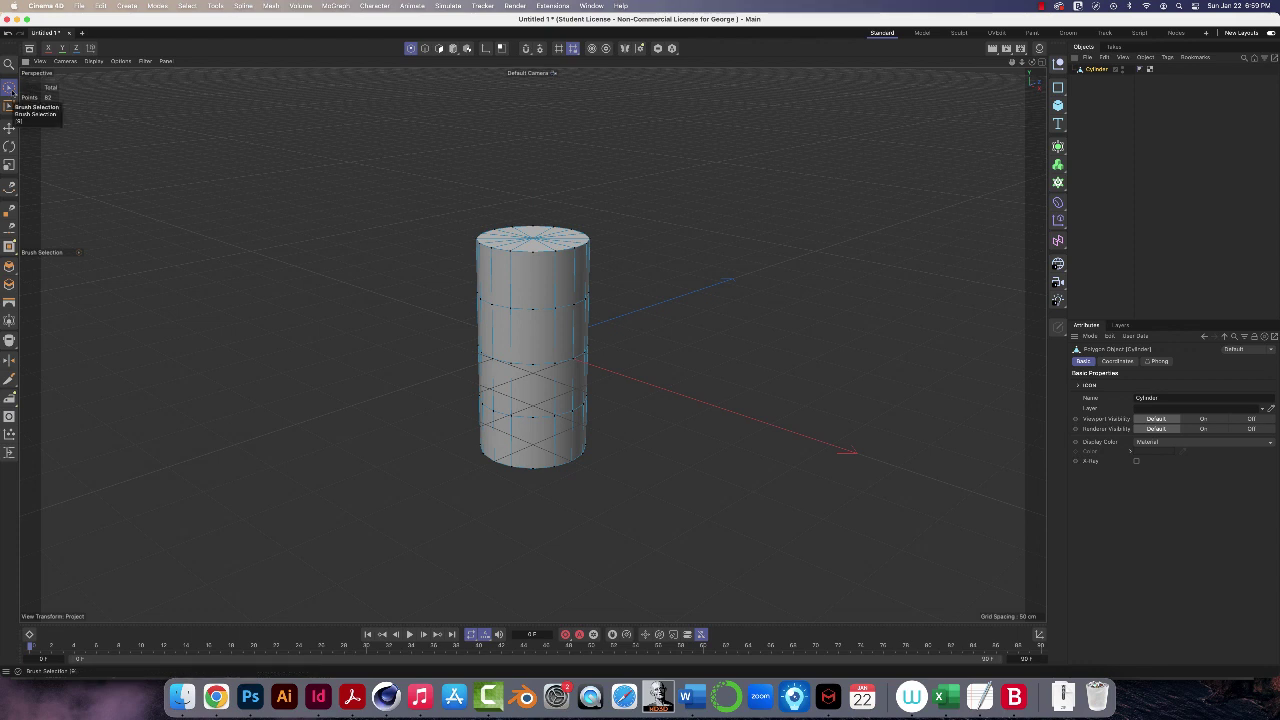
click(10, 90)
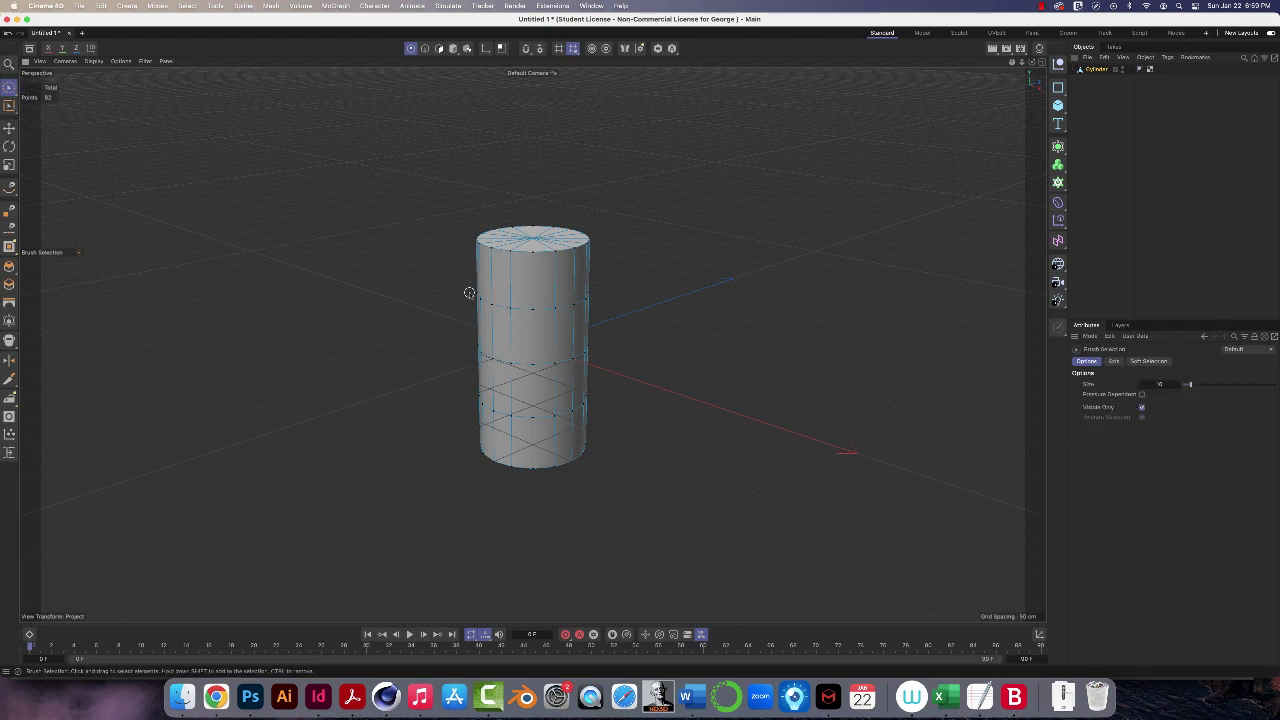
mouse_move(478, 298)
mouse_down()
mouse_move(518, 311)
mouse_move(551, 284)
mouse_move(500, 297)
mouse_move(551, 285)
mouse_up()
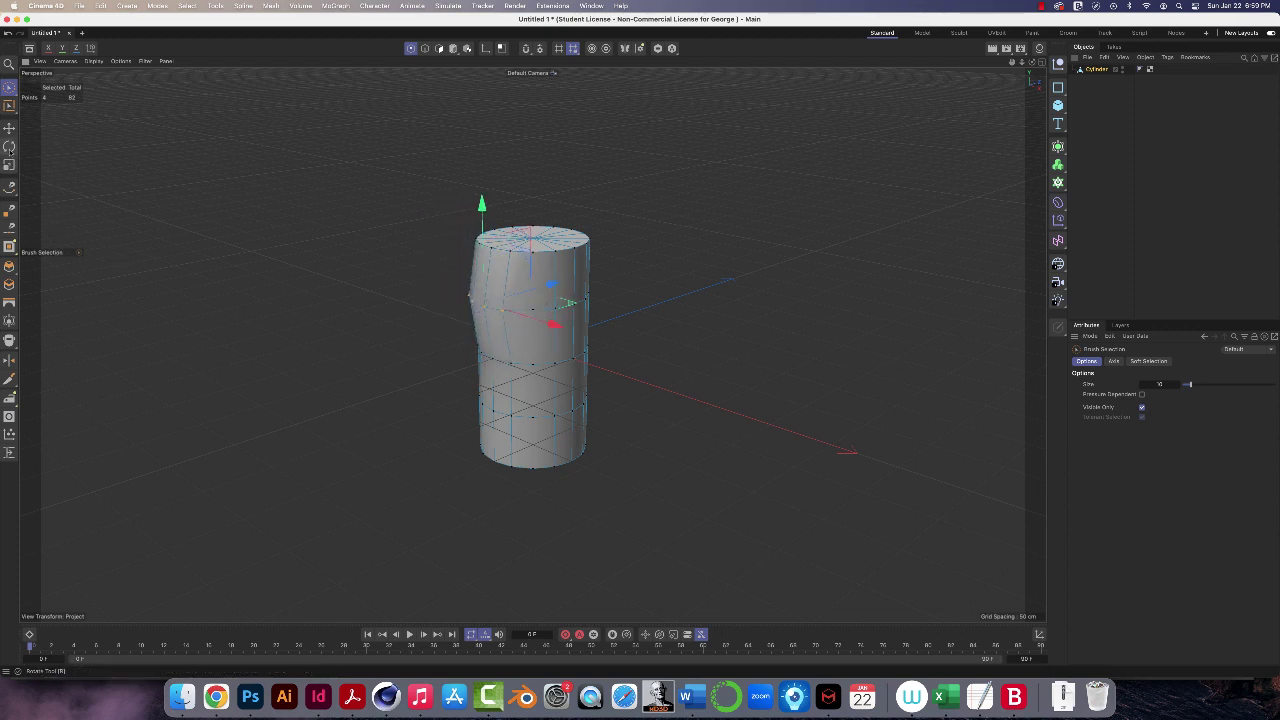
Try rotating the four selected upper-ring points with the Rotate tool
click(10, 149)
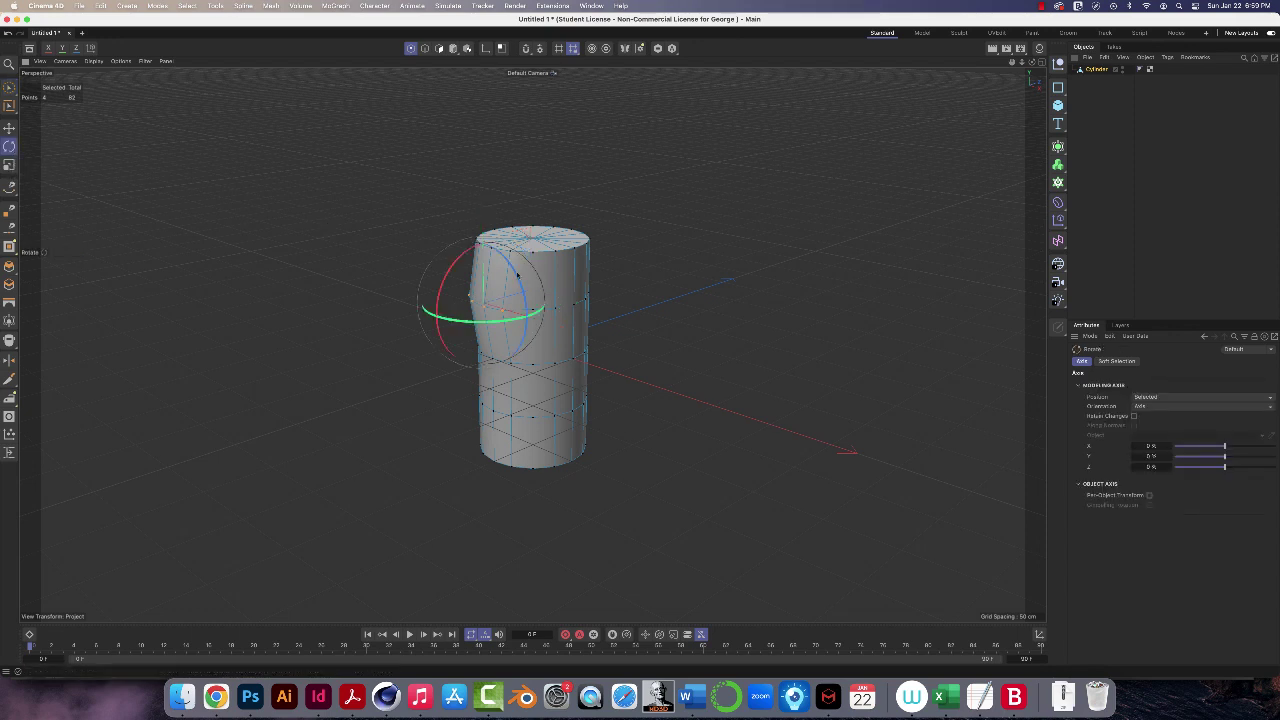
drag(522, 290, 523, 309)
drag(453, 269, 452, 298)
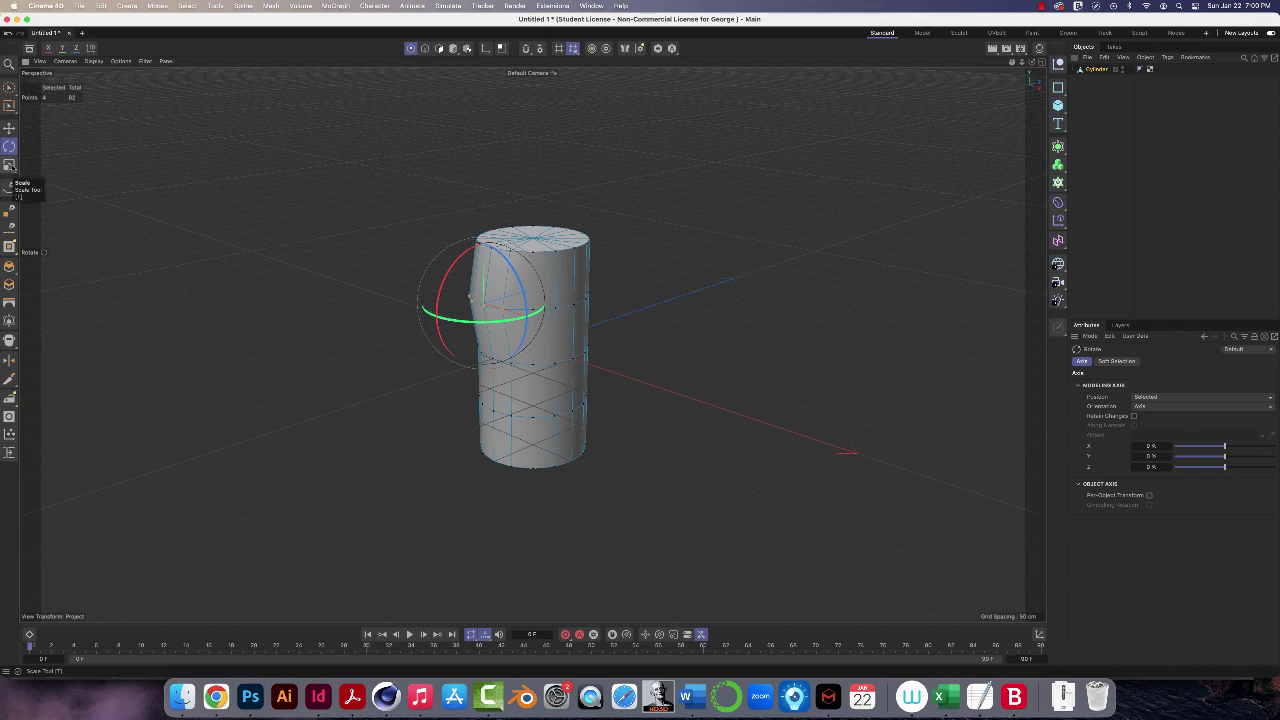
Scale the selected upper-ring points along the X axis with the Scale tool
click(9, 165)
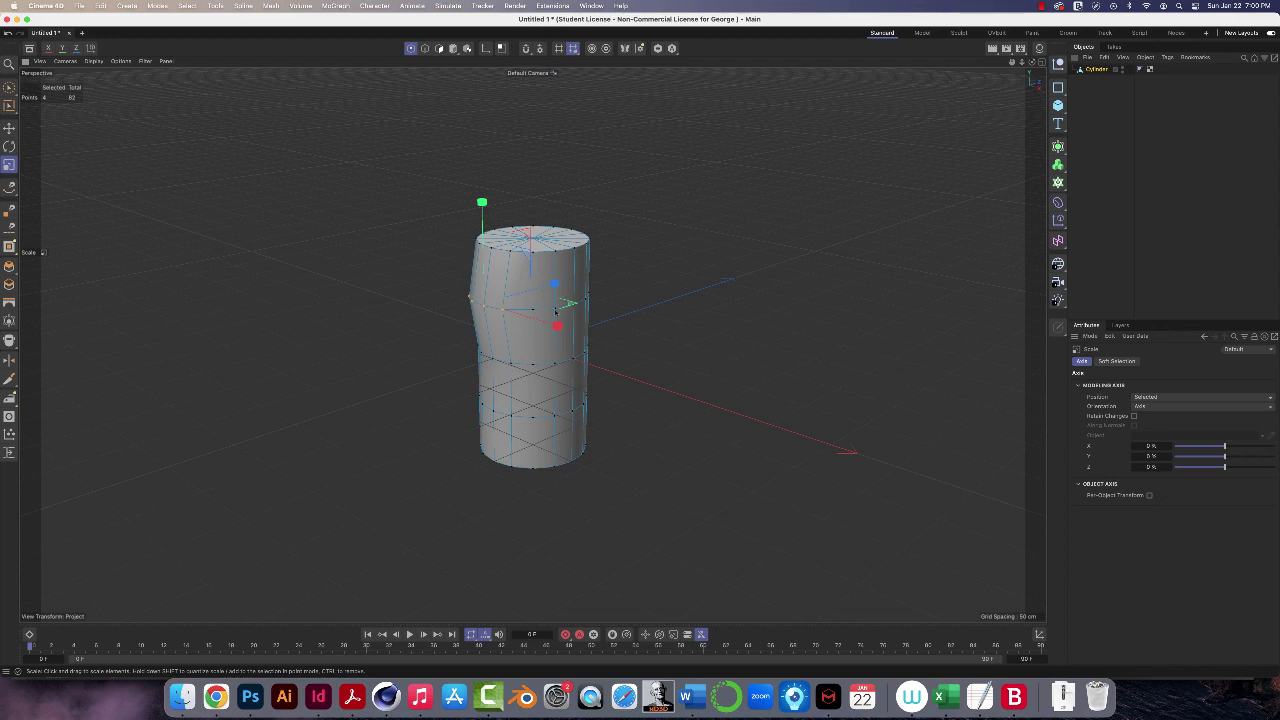
mouse_move(556, 312)
mouse_down()
mouse_move(563, 326)
mouse_move(514, 314)
mouse_move(559, 330)
mouse_up()
alt+drag(626, 377, 711, 363)
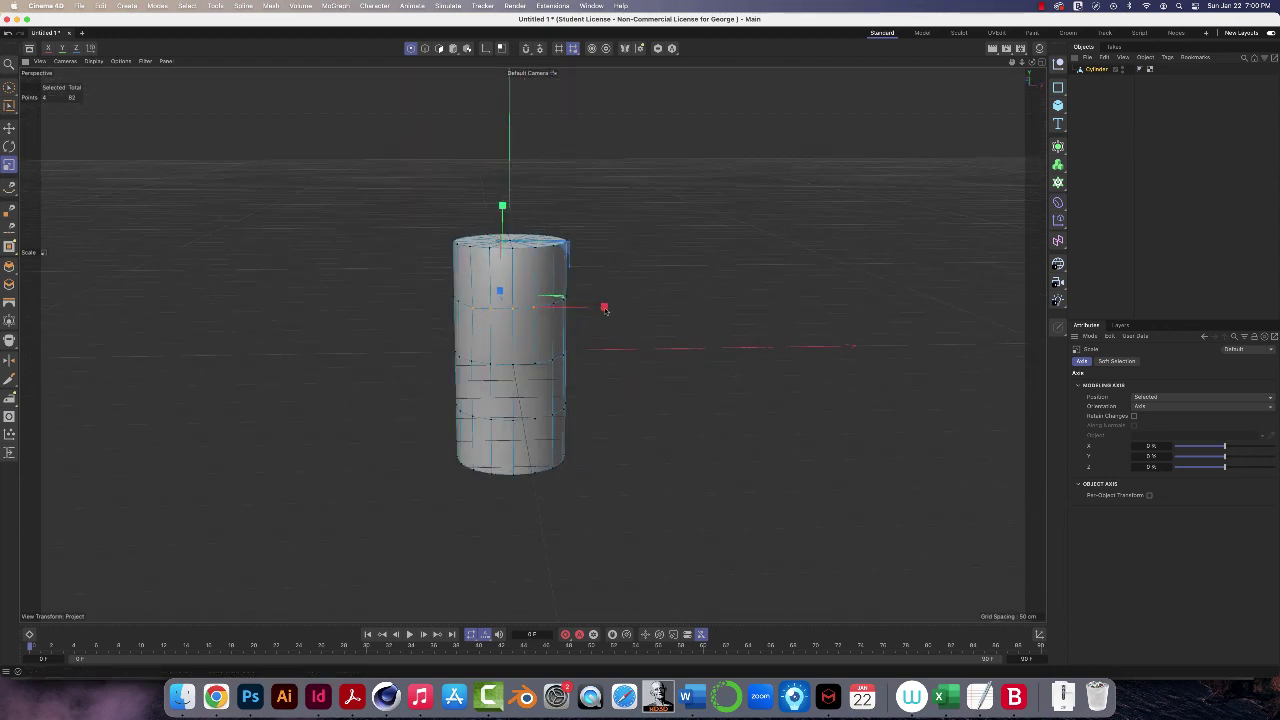
mouse_move(604, 309)
mouse_down()
mouse_move(560, 312)
mouse_move(700, 312)
mouse_move(570, 310)
mouse_move(602, 312)
mouse_up()
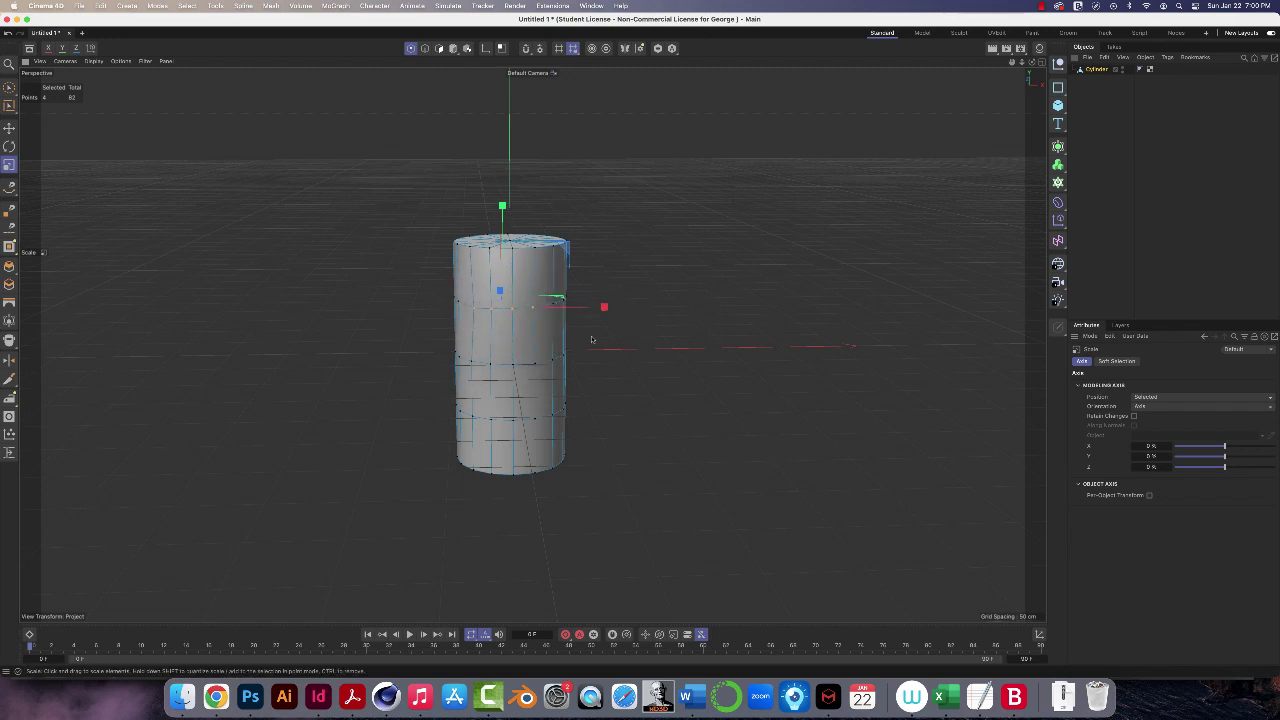
alt+drag(598, 310, 498, 327)
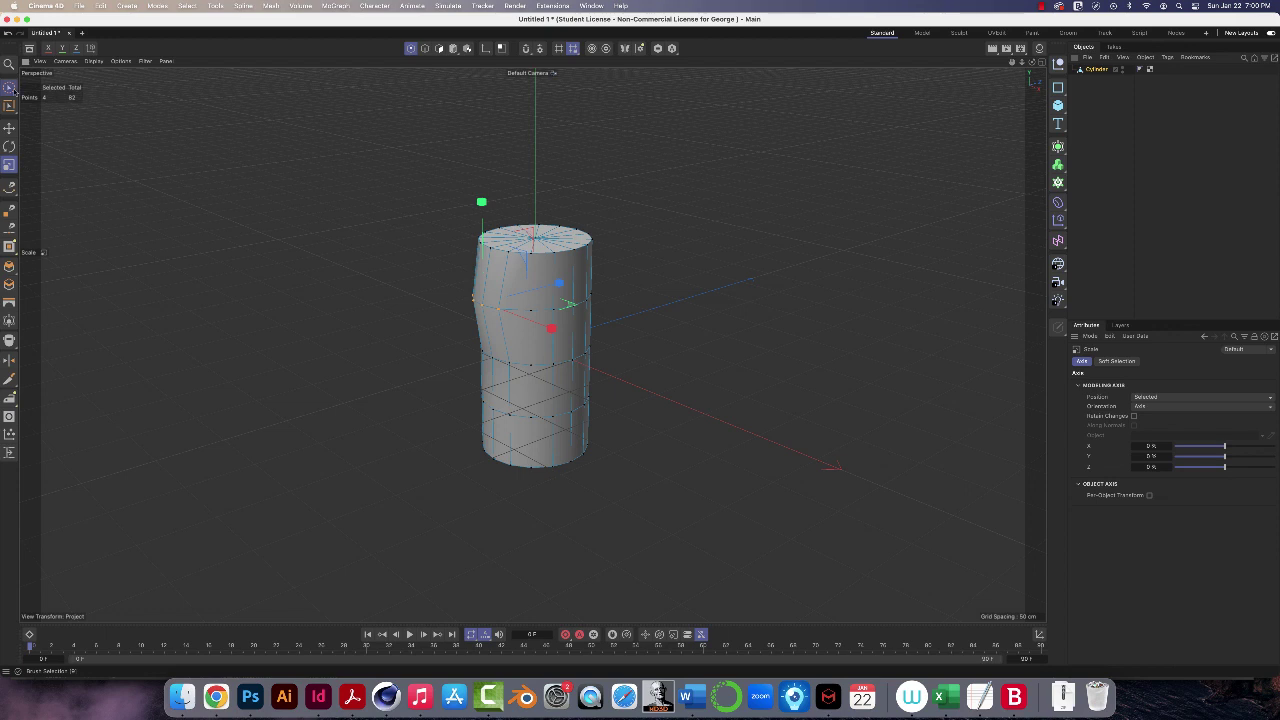
Return to Brush Selection, clear the point selection and examine the tool's modeling axis settings
click(10, 88)
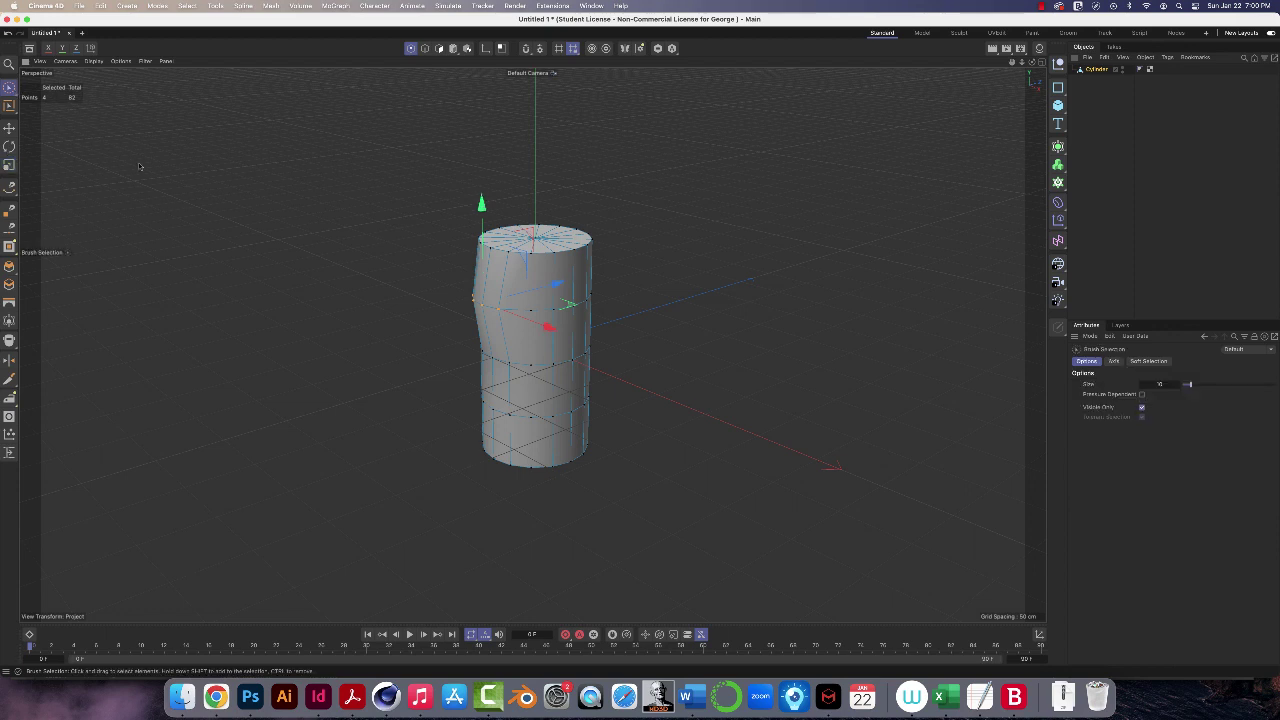
click(349, 183)
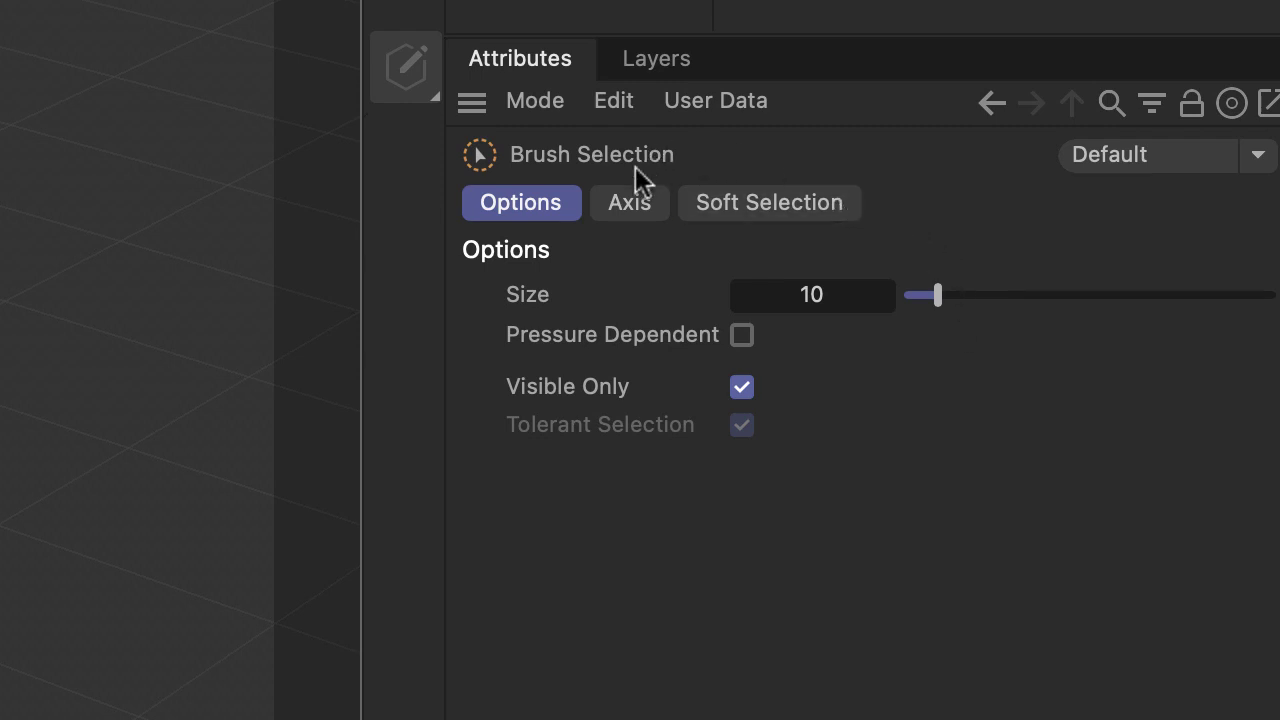
click(617, 211)
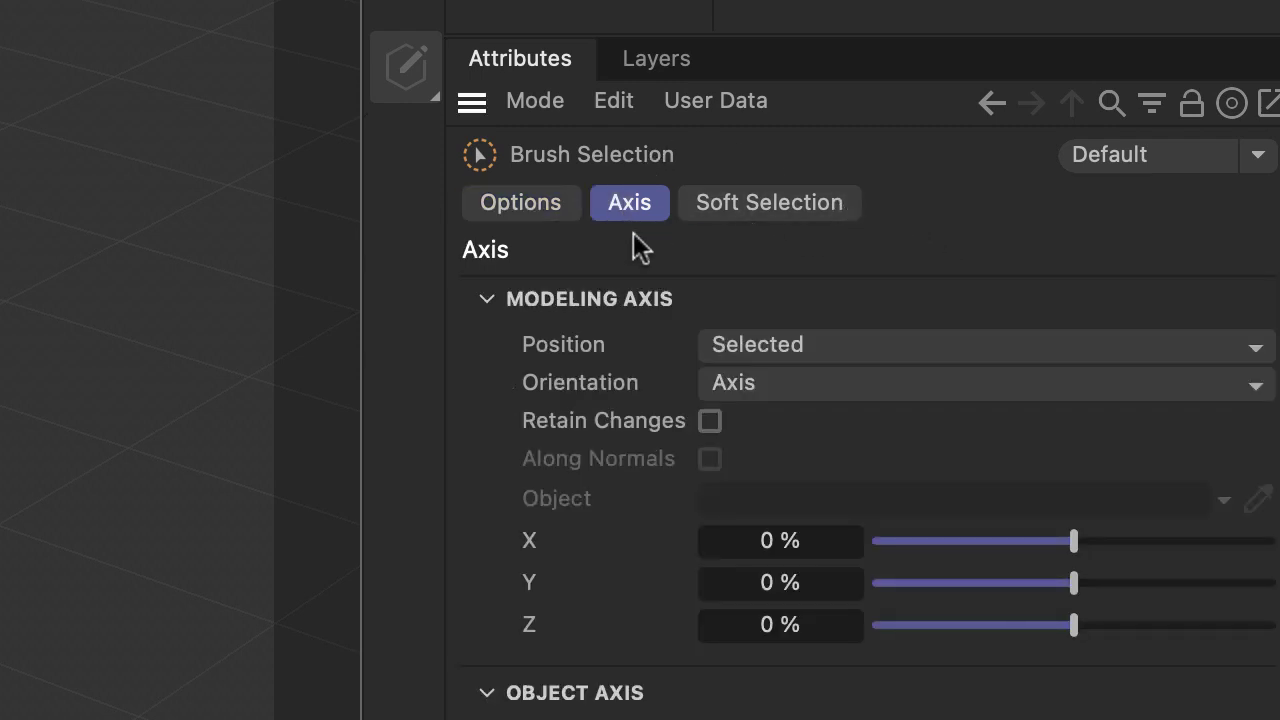
click(543, 207)
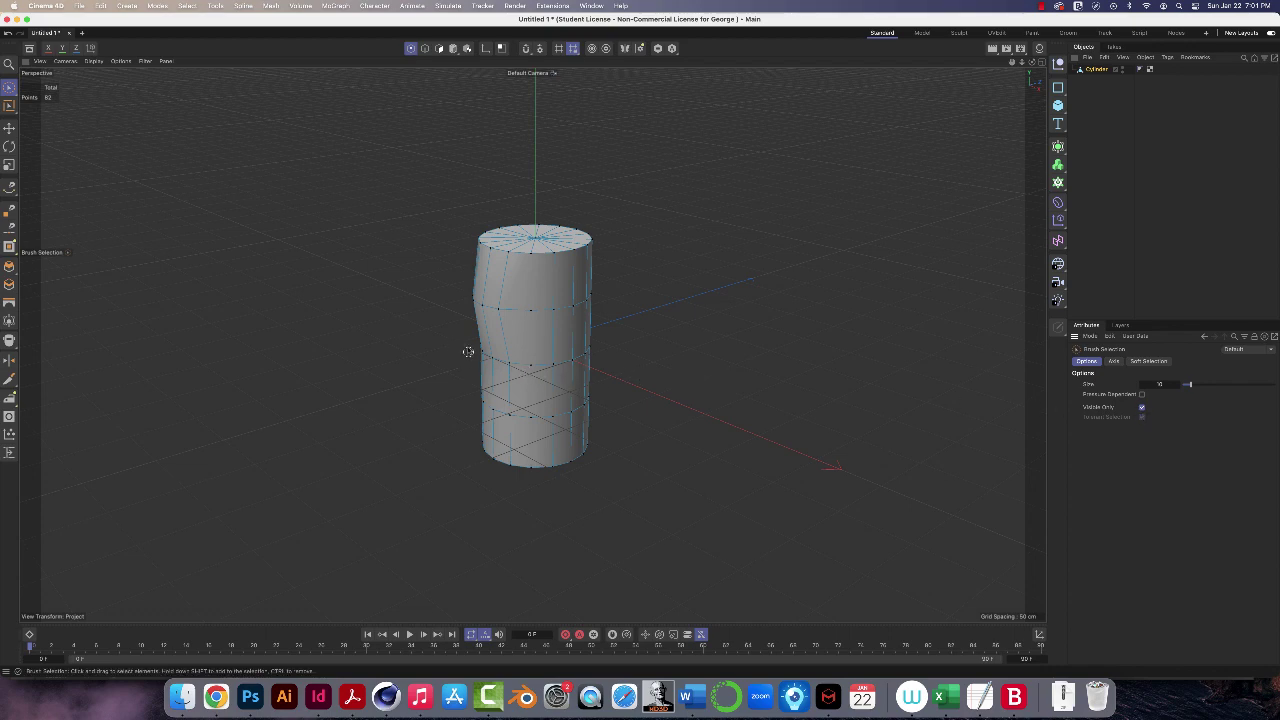
Brush-select the points of the cylinder's middle ring, add the lower ring to the selection and inspect the back side
drag(475, 352, 584, 355)
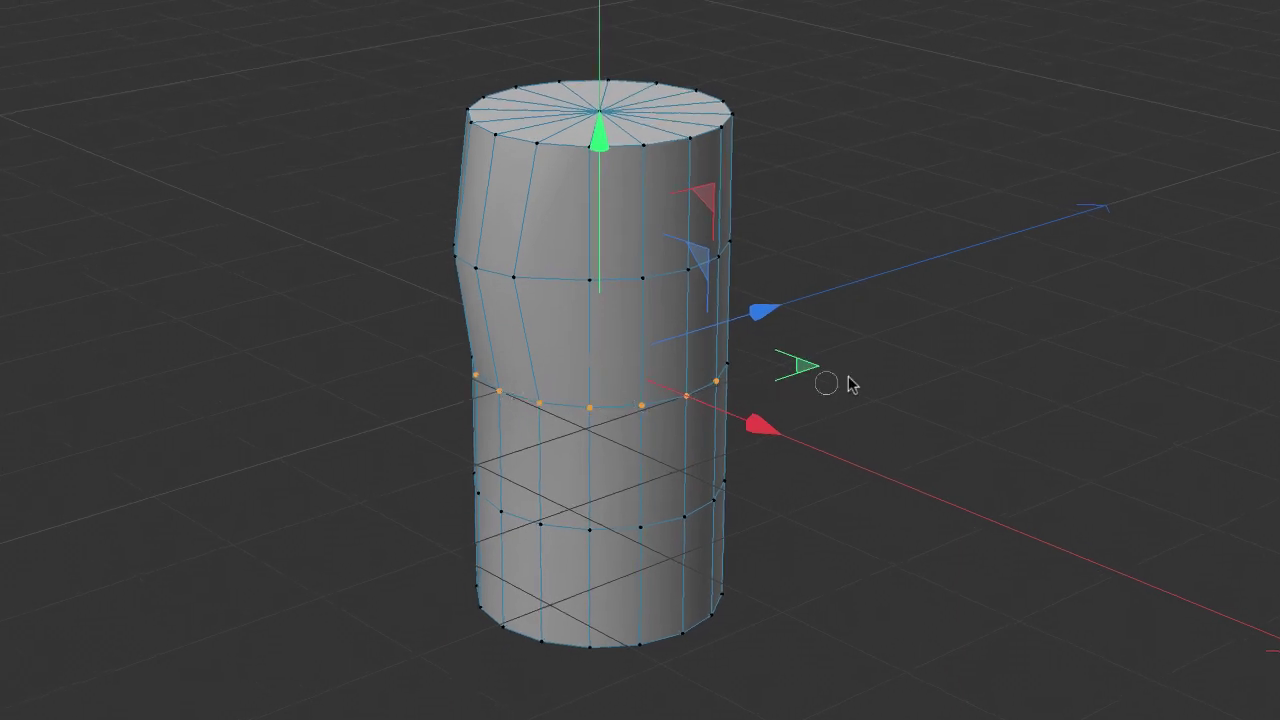
mouse_move(453, 480)
shift+mouse_down()
mouse_move(767, 498)
mouse_move(497, 522)
mouse_move(659, 506)
mouse_move(466, 514)
mouse_move(737, 497)
shift+mouse_up()
mouse_move(556, 414)
shift+mouse_down()
mouse_move(640, 412)
mouse_move(637, 432)
shift+mouse_up()
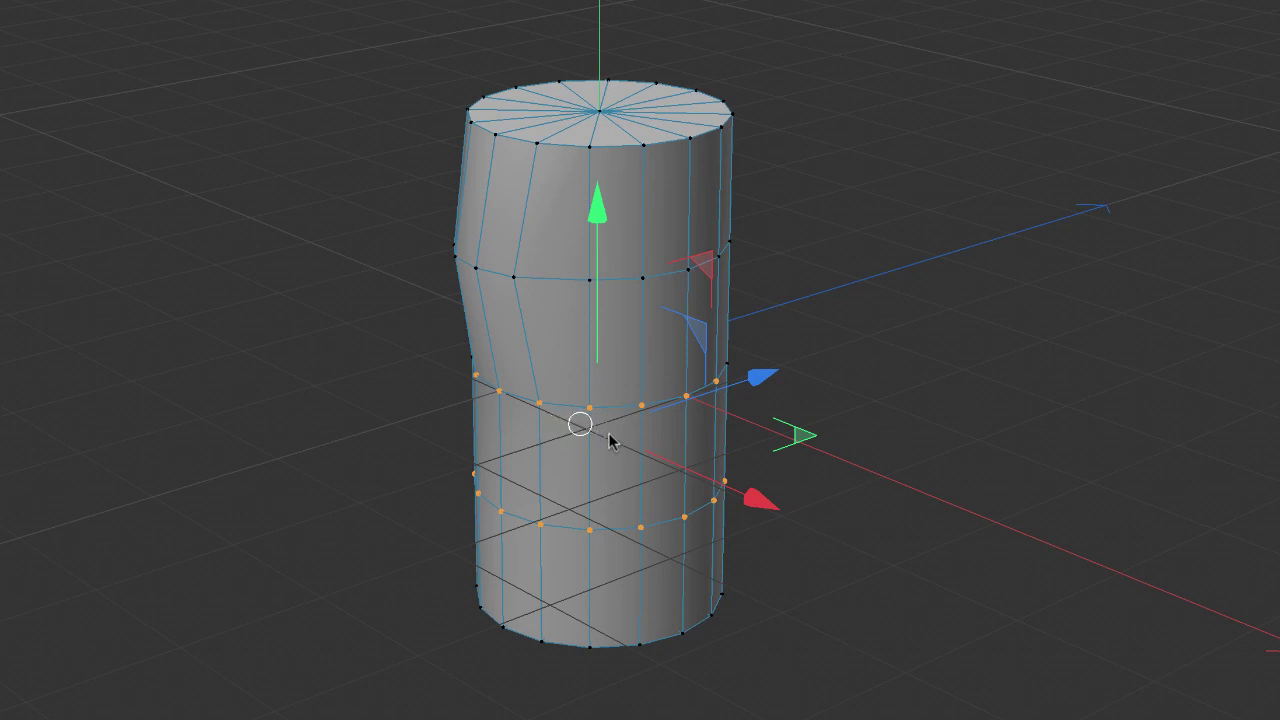
alt+drag(870, 572, 477, 489)
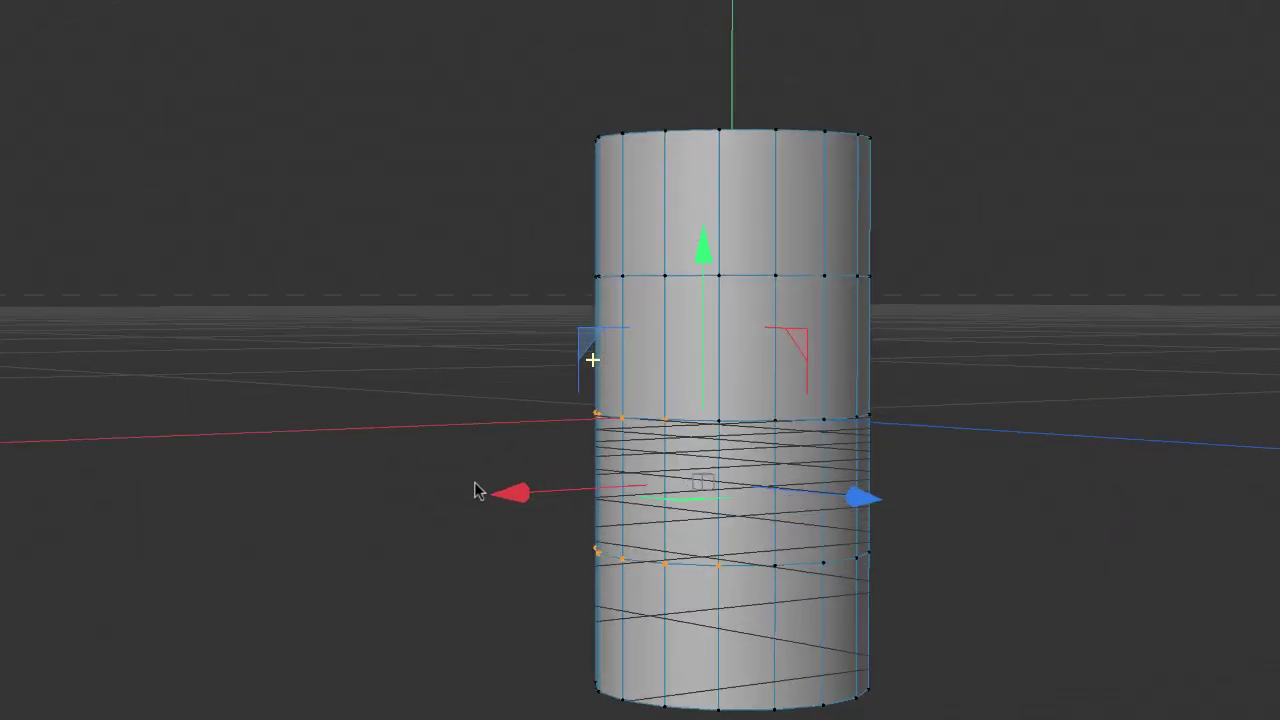
alt+drag(1003, 531, 1253, 470)
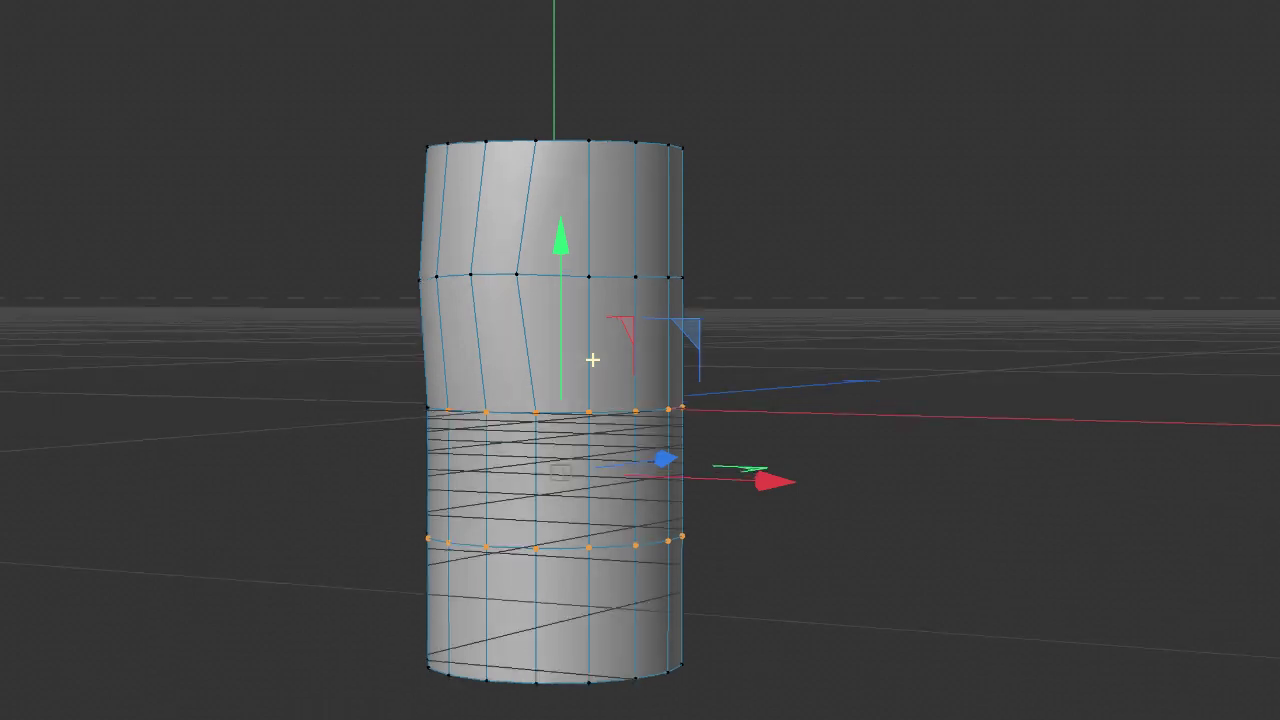
Brush-select the visible points of the cylinder's upper ring and inspect the selection from behind
click(420, 280)
mouse_move(556, 268)
mouse_down()
mouse_move(740, 285)
mouse_move(911, 511)
mouse_move(785, 543)
mouse_move(571, 531)
mouse_move(337, 466)
mouse_move(300, 478)
mouse_up()
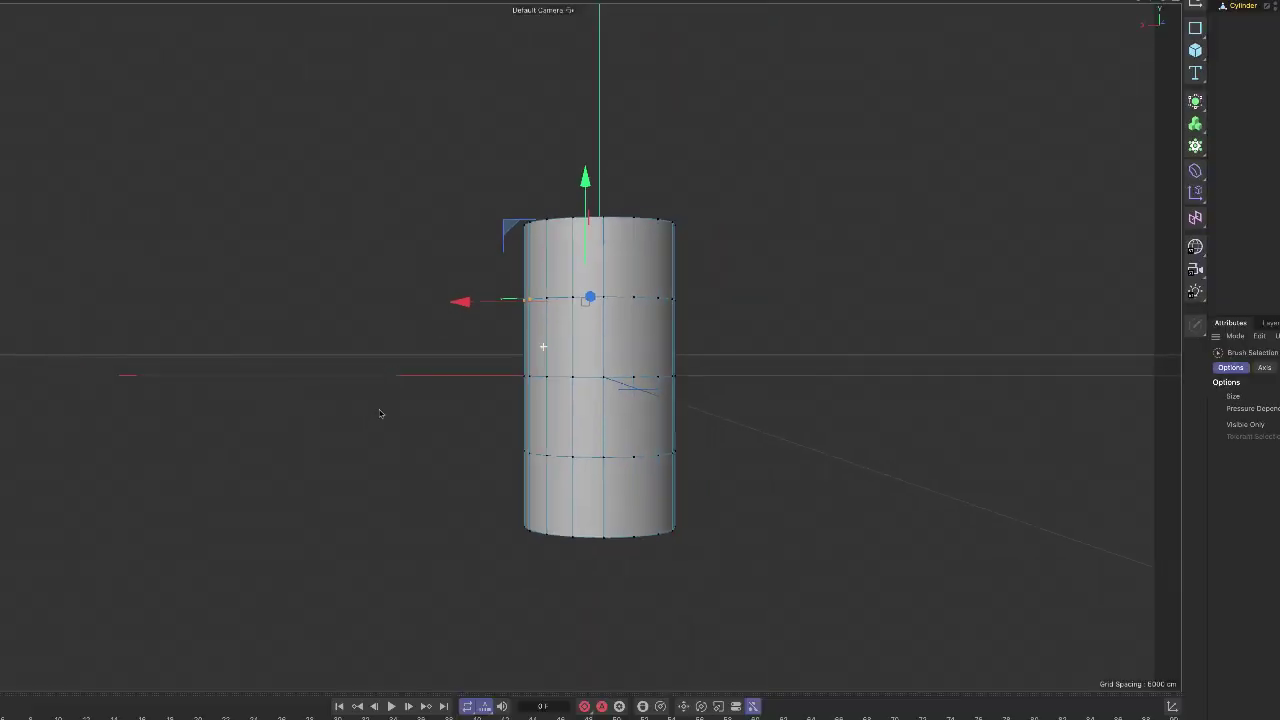
alt+drag(380, 413, 697, 397)
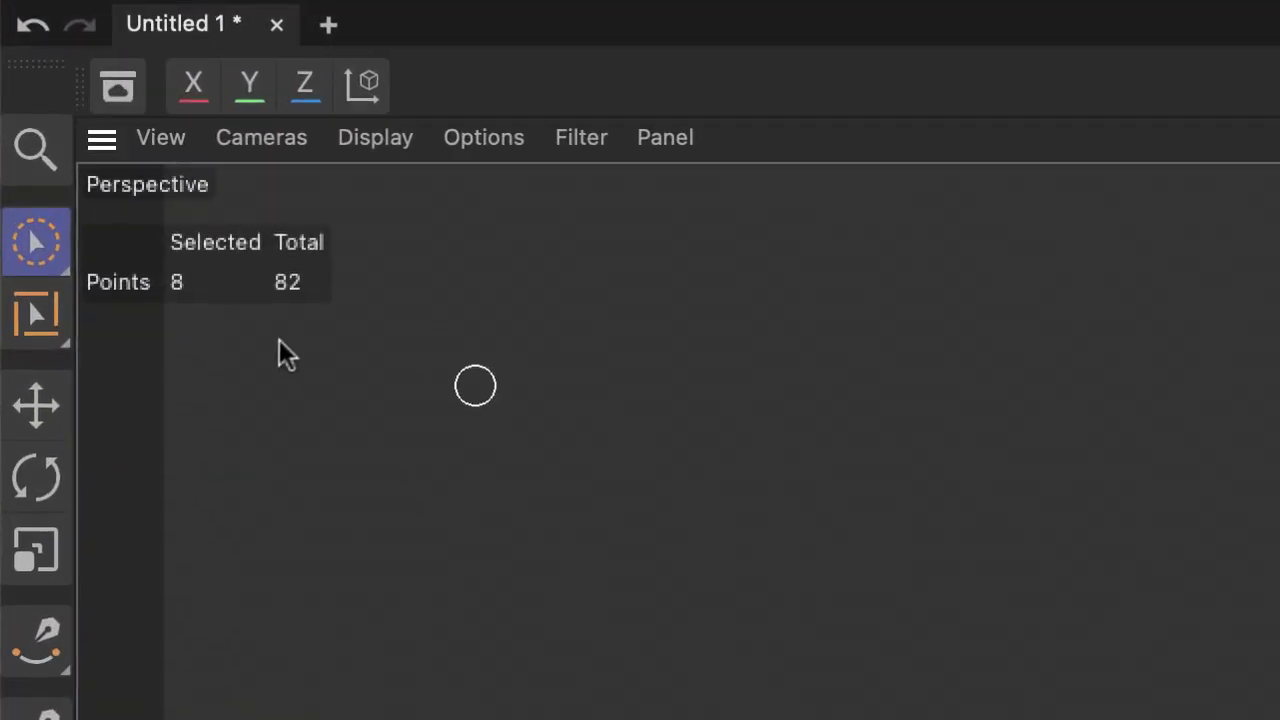
Use Rectangle Selection to select the visible points of the cylinder's middle ring and delete them
click(34, 168)
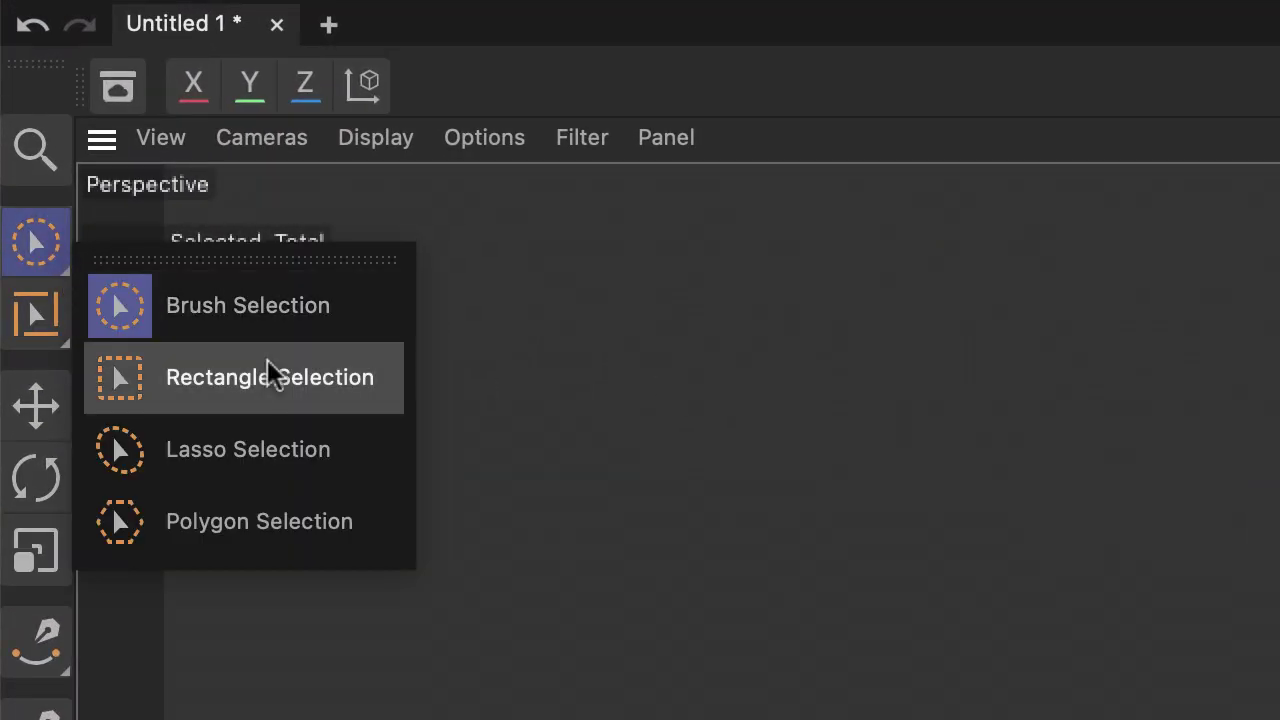
click(327, 385)
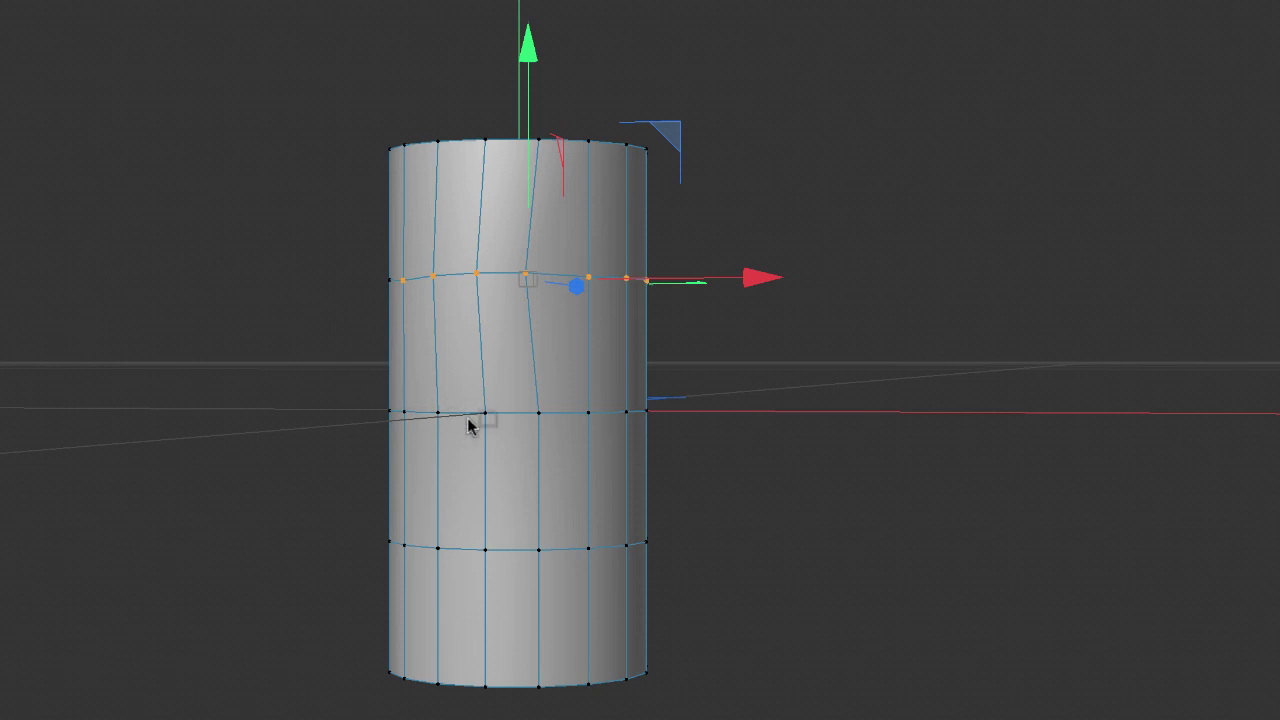
mouse_move(268, 446)
alt+mouse_down()
mouse_move(623, 523)
mouse_move(514, 523)
mouse_move(368, 482)
mouse_move(362, 457)
alt+mouse_up()
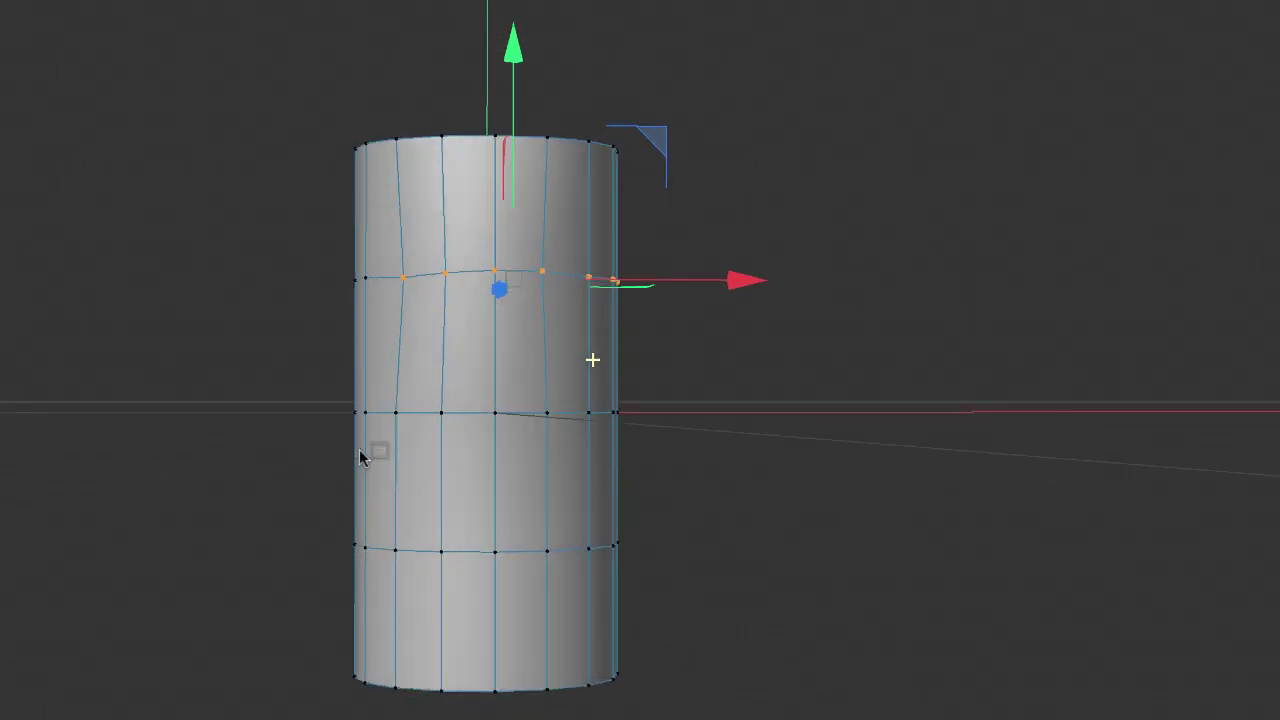
drag(320, 361, 700, 477)
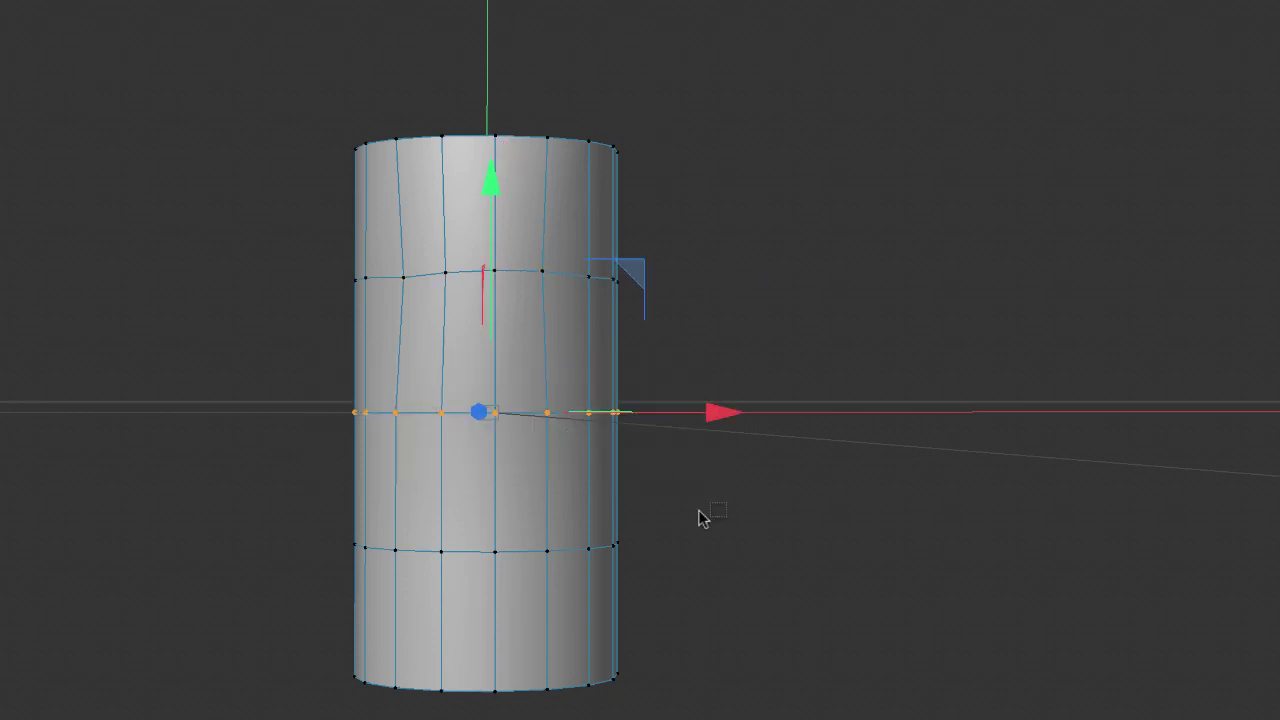
alt+drag(828, 580, 736, 628)
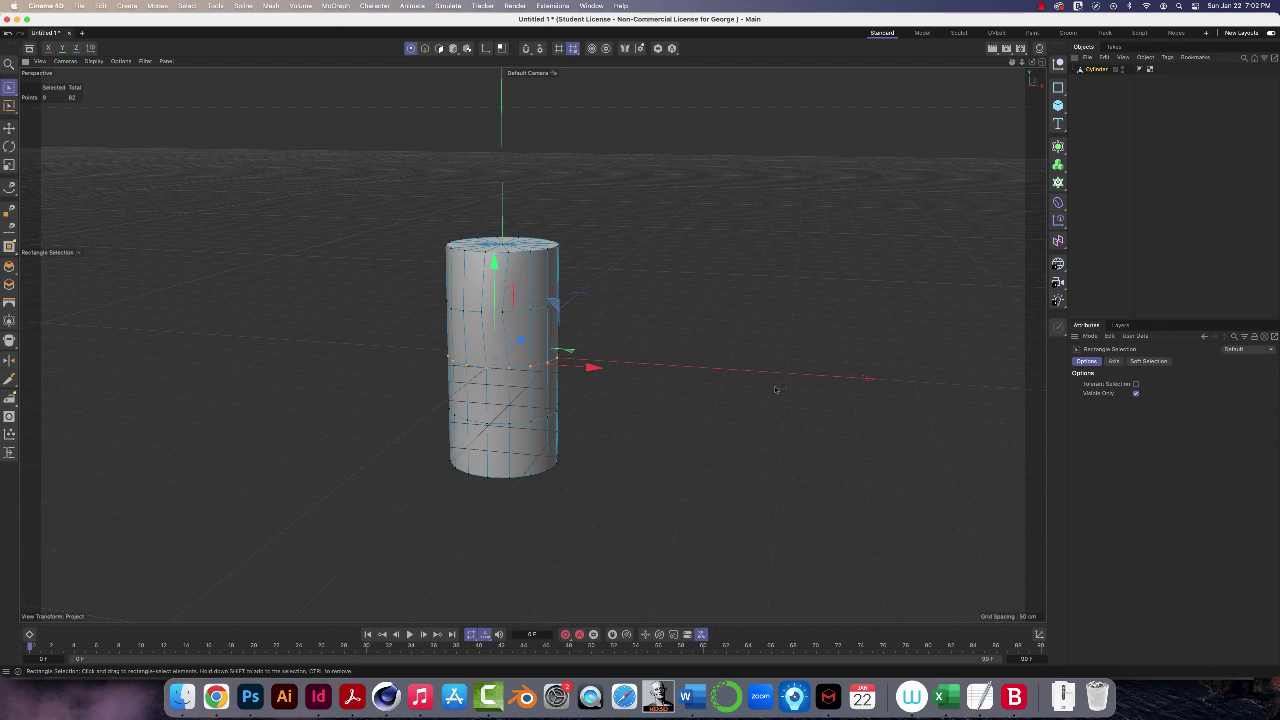
key(super+z)
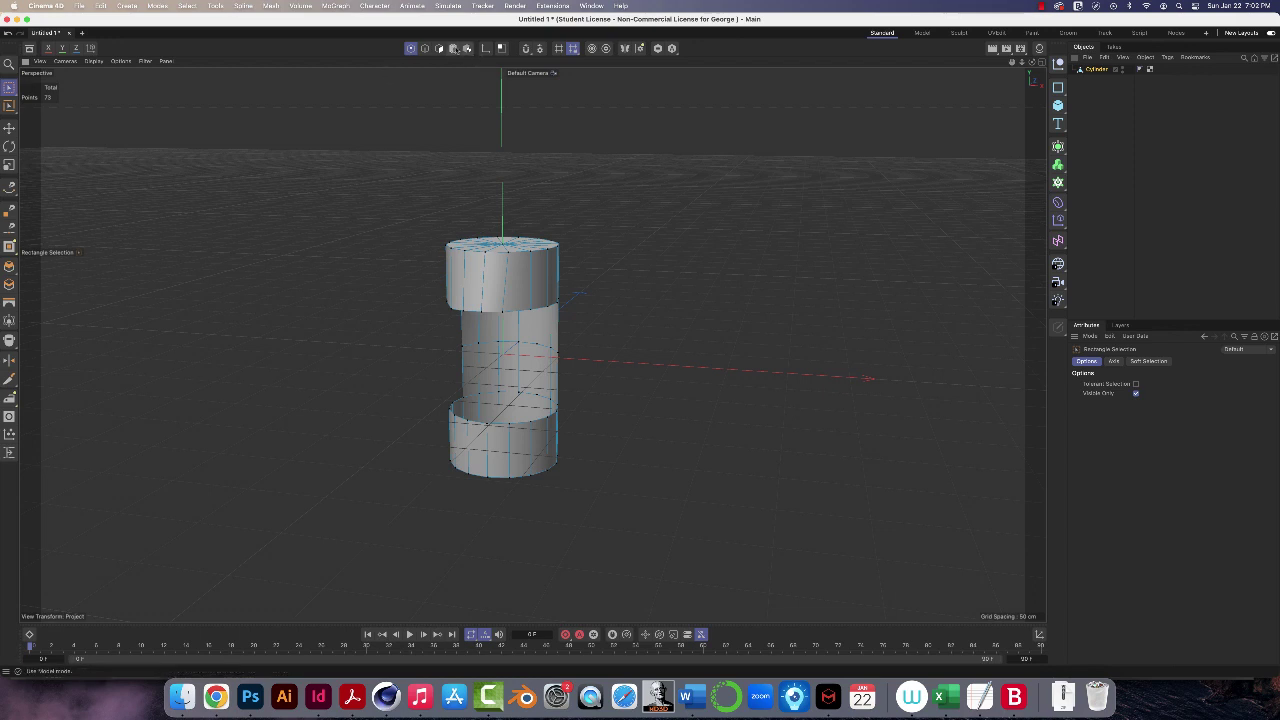
Delete the damaged cylinder in Model mode and replace it with a new cylinder converted to an editable polygon object
click(454, 49)
key(Delete)
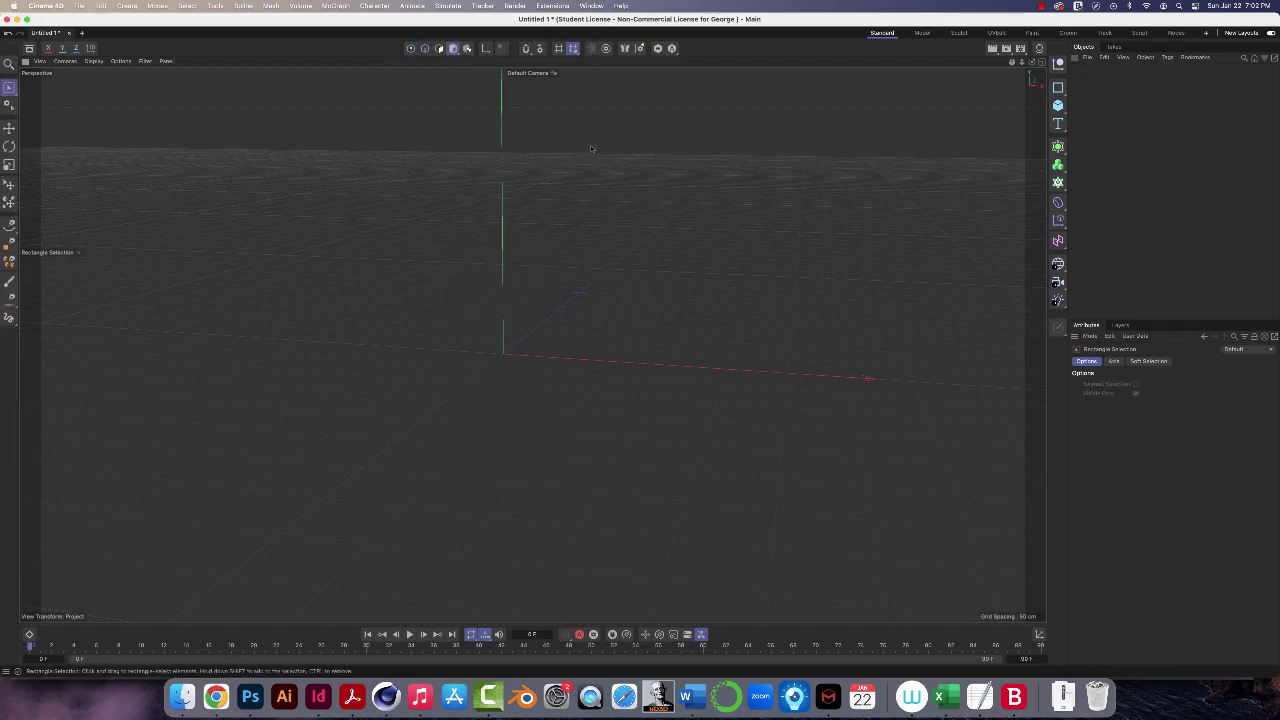
click(1066, 111)
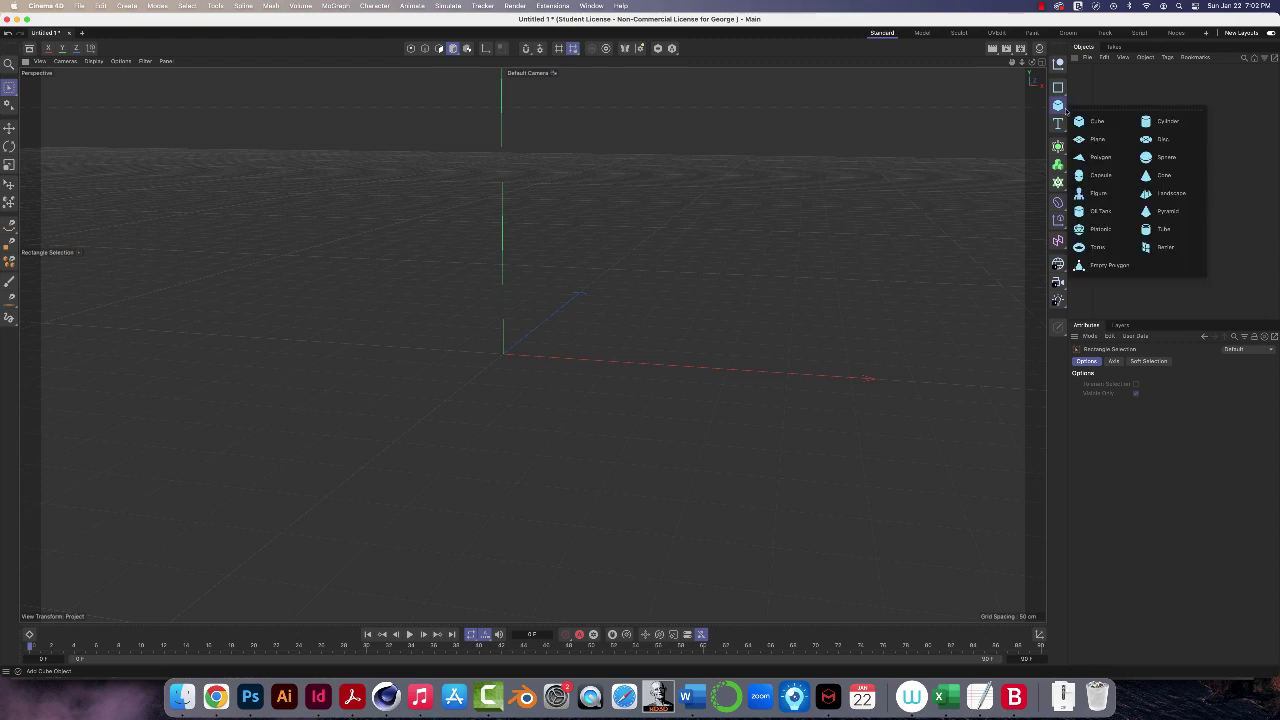
click(1168, 121)
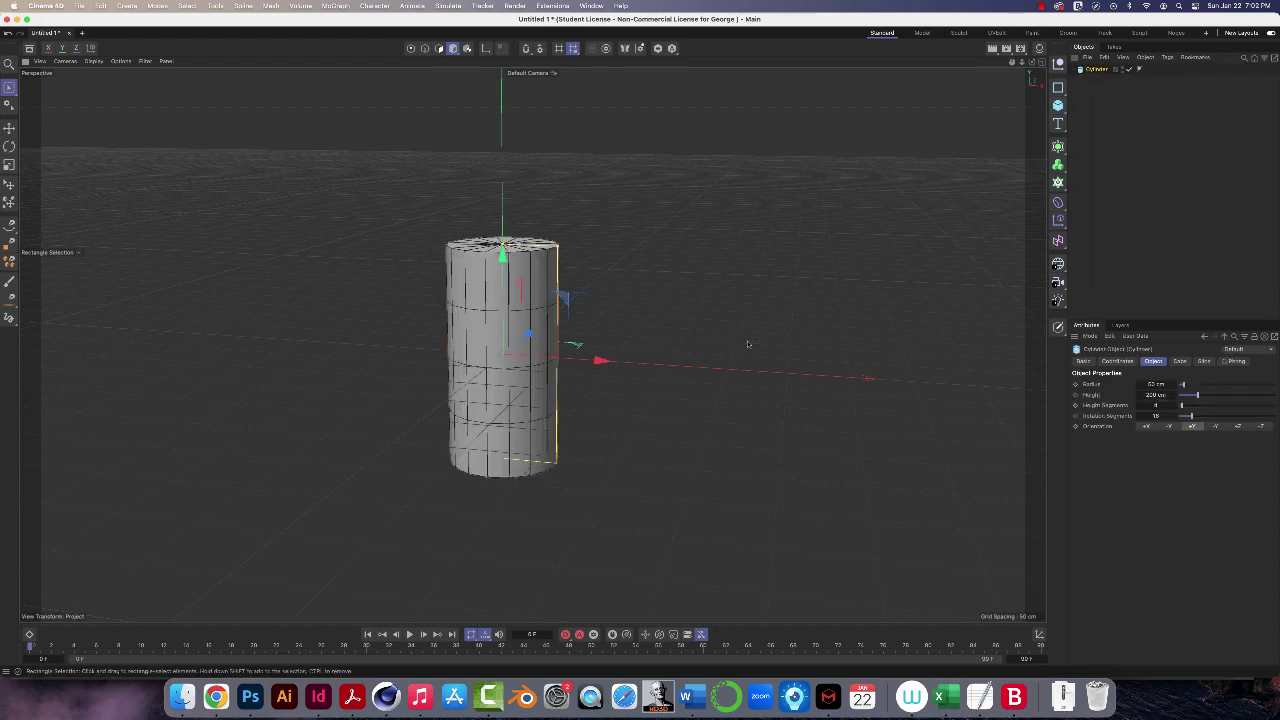
click(1057, 327)
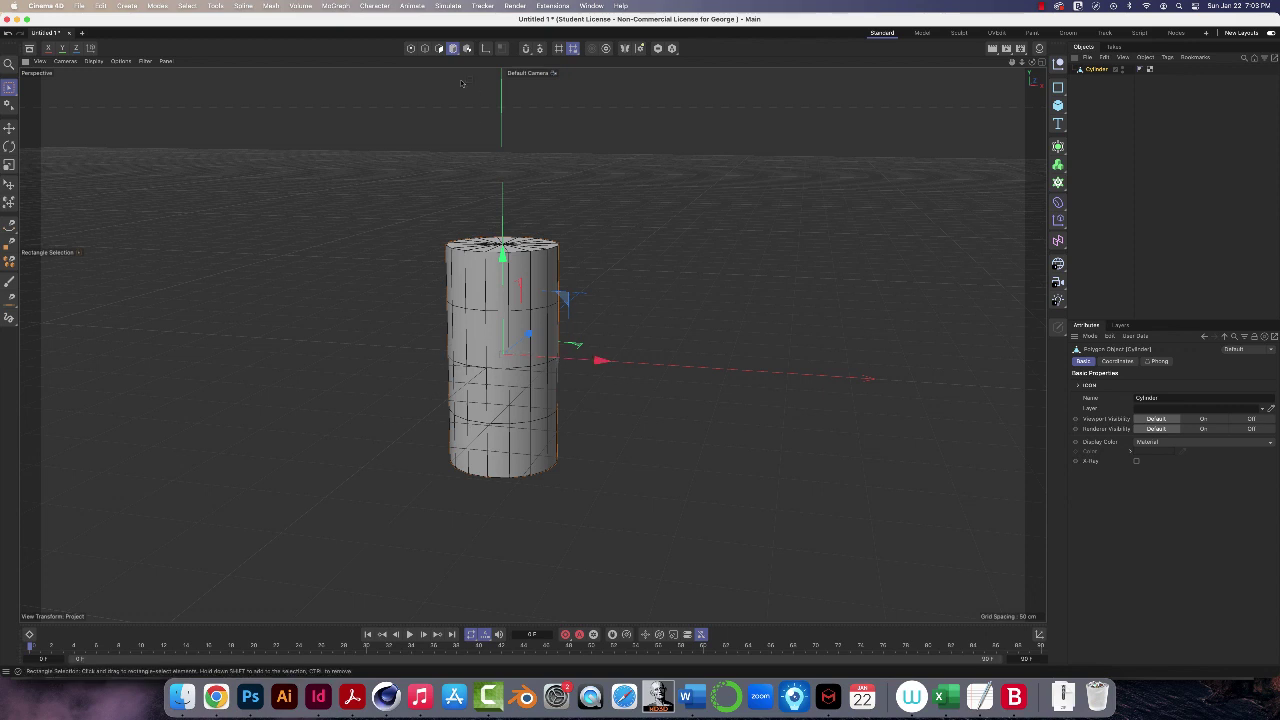
In Points mode, use Rectangle Selection with Visible Only disabled to select the cylinder's entire upper ring below the cap and inspect it around the sides
click(410, 48)
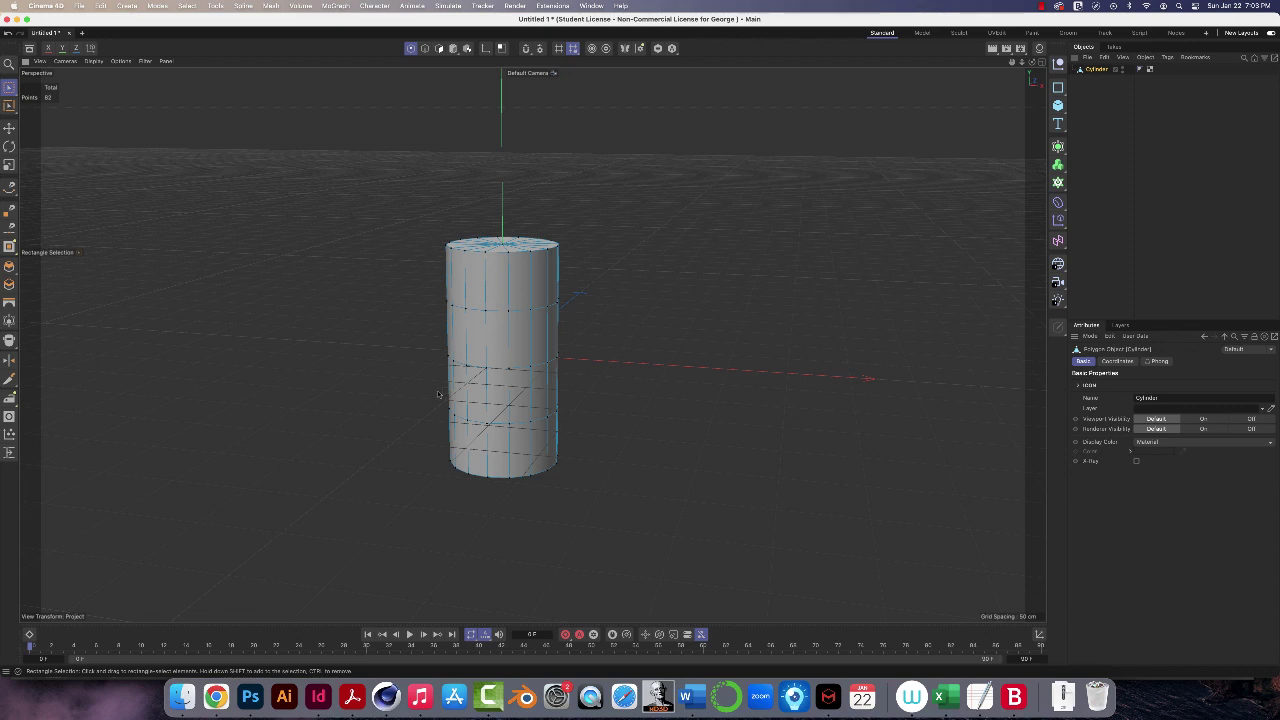
alt+drag(437, 397, 437, 370)
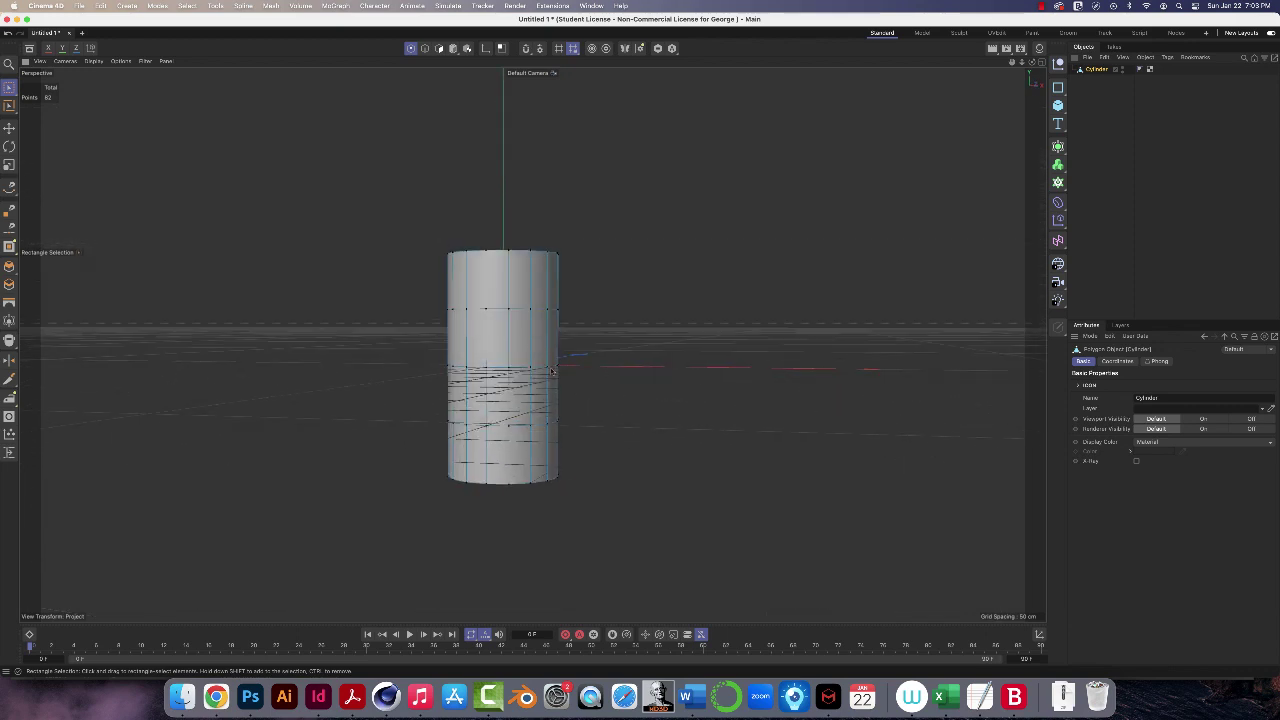
mouse_move(583, 393)
alt+mouse_down()
mouse_move(623, 423)
mouse_move(602, 405)
alt+mouse_up()
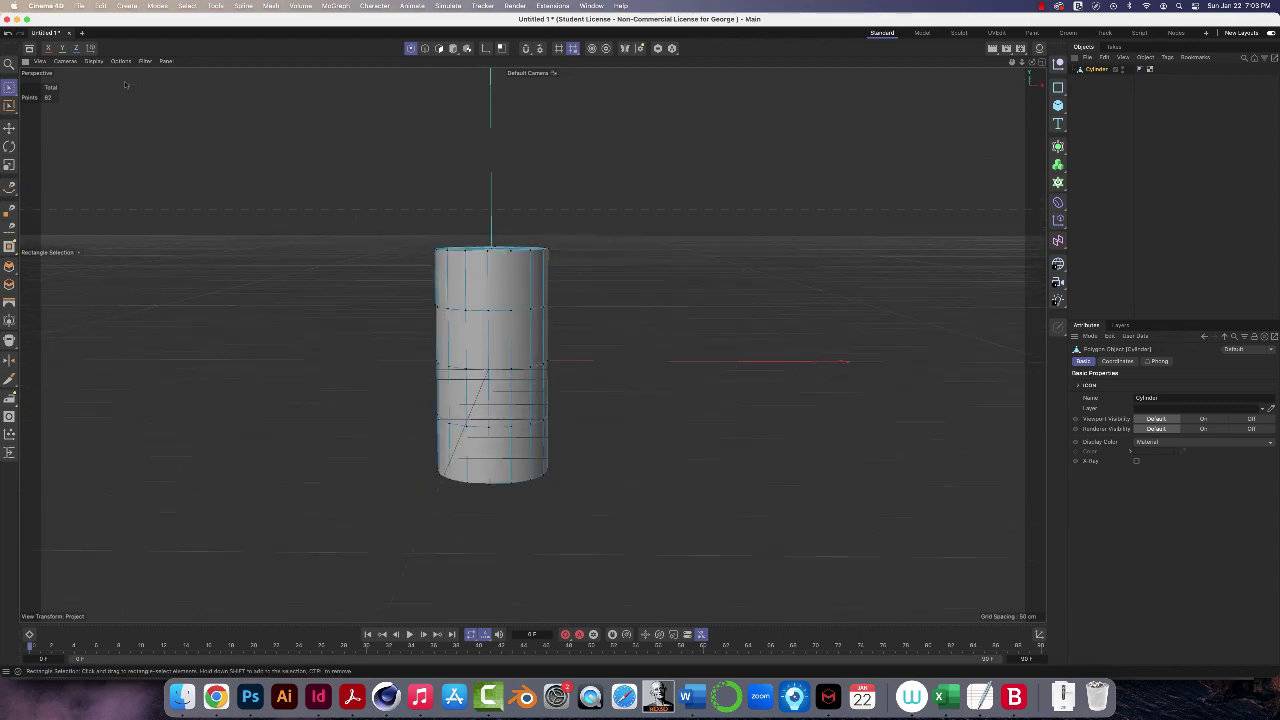
click(9, 88)
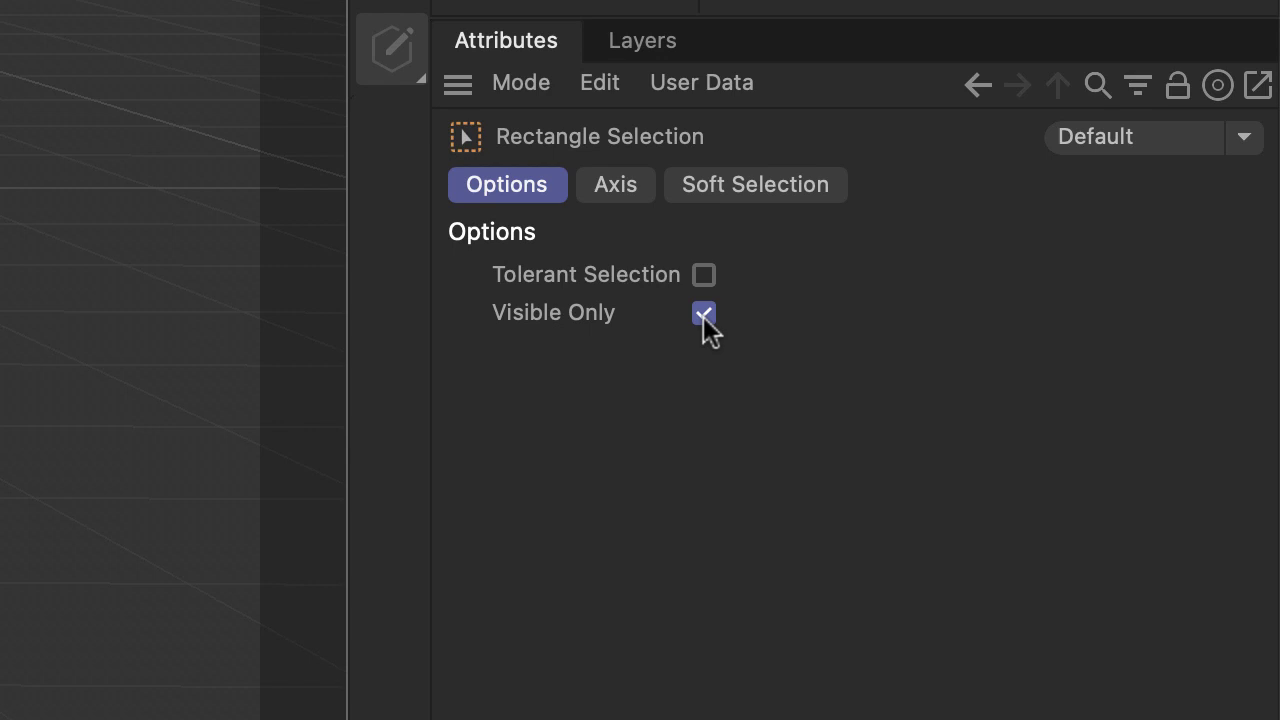
click(703, 314)
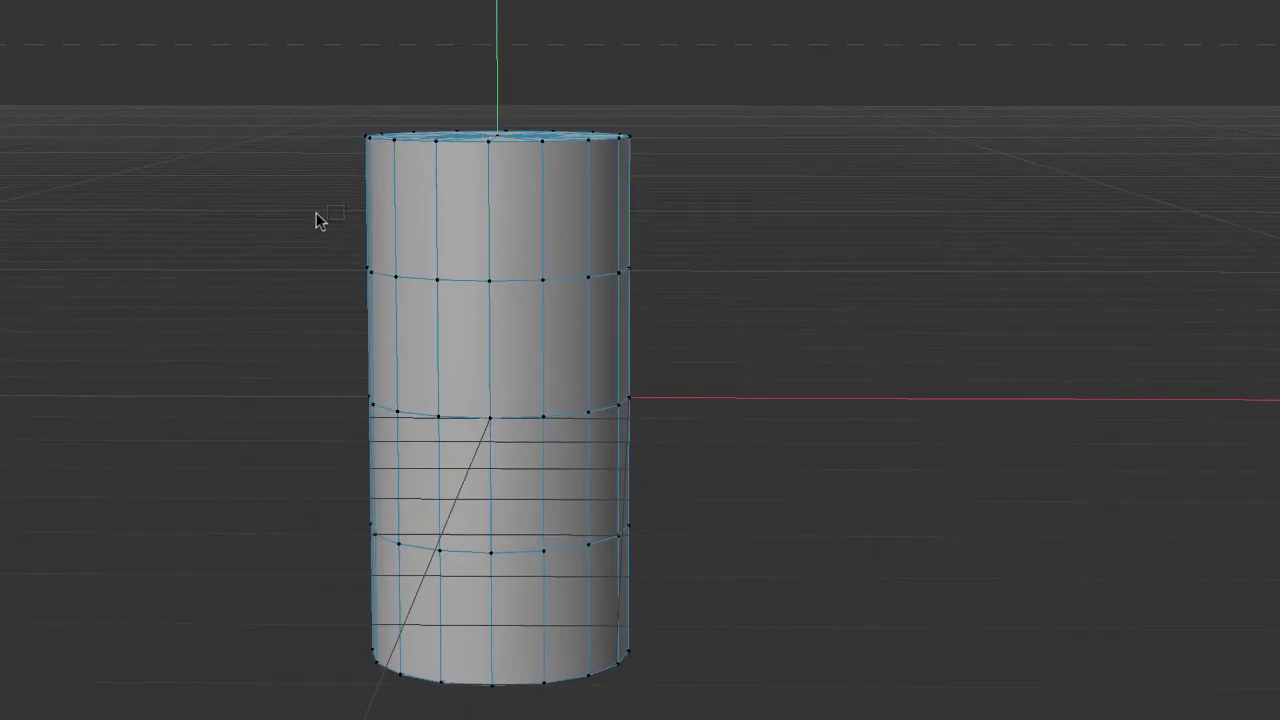
drag(318, 216, 758, 337)
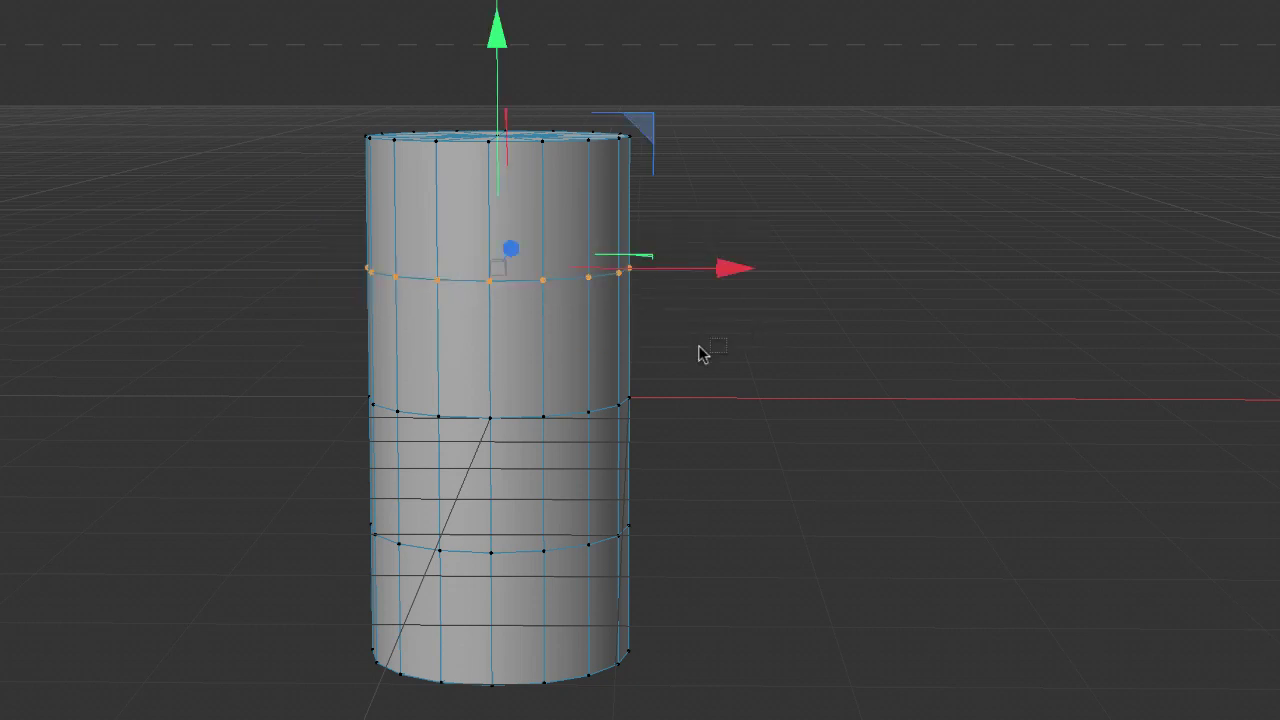
alt+drag(866, 417, 823, 460)
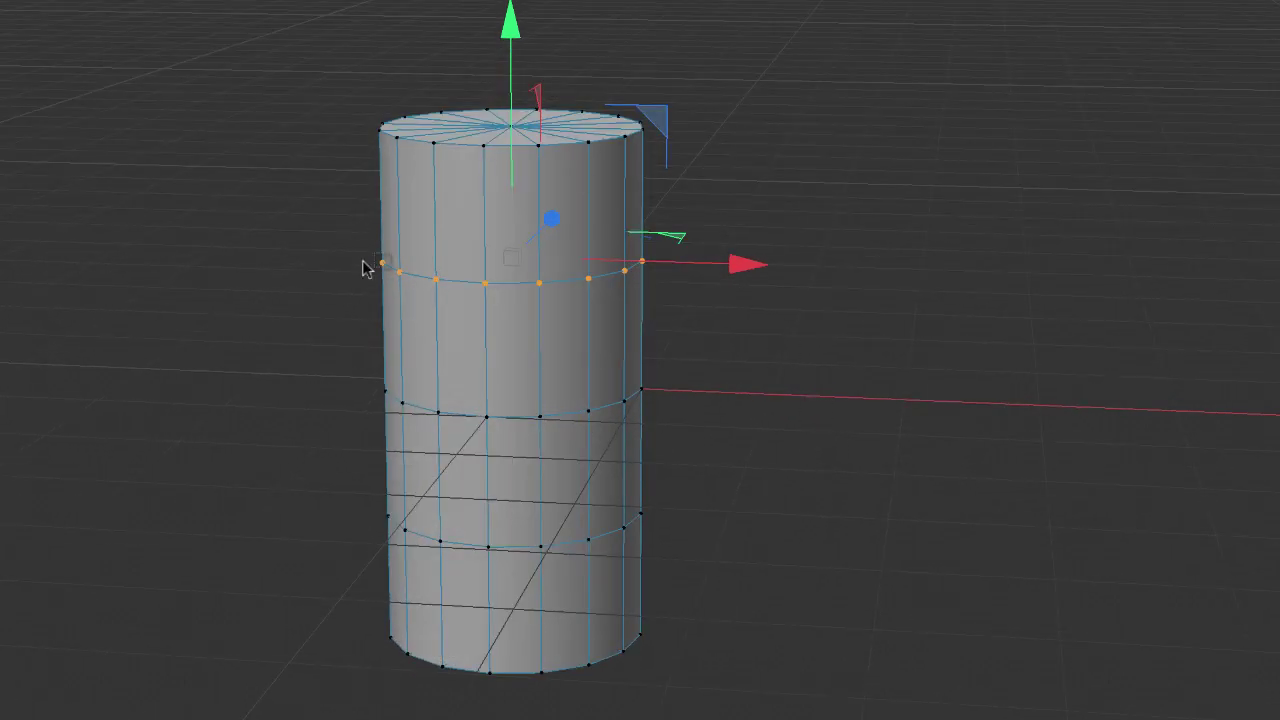
alt+drag(651, 474, 324, 505)
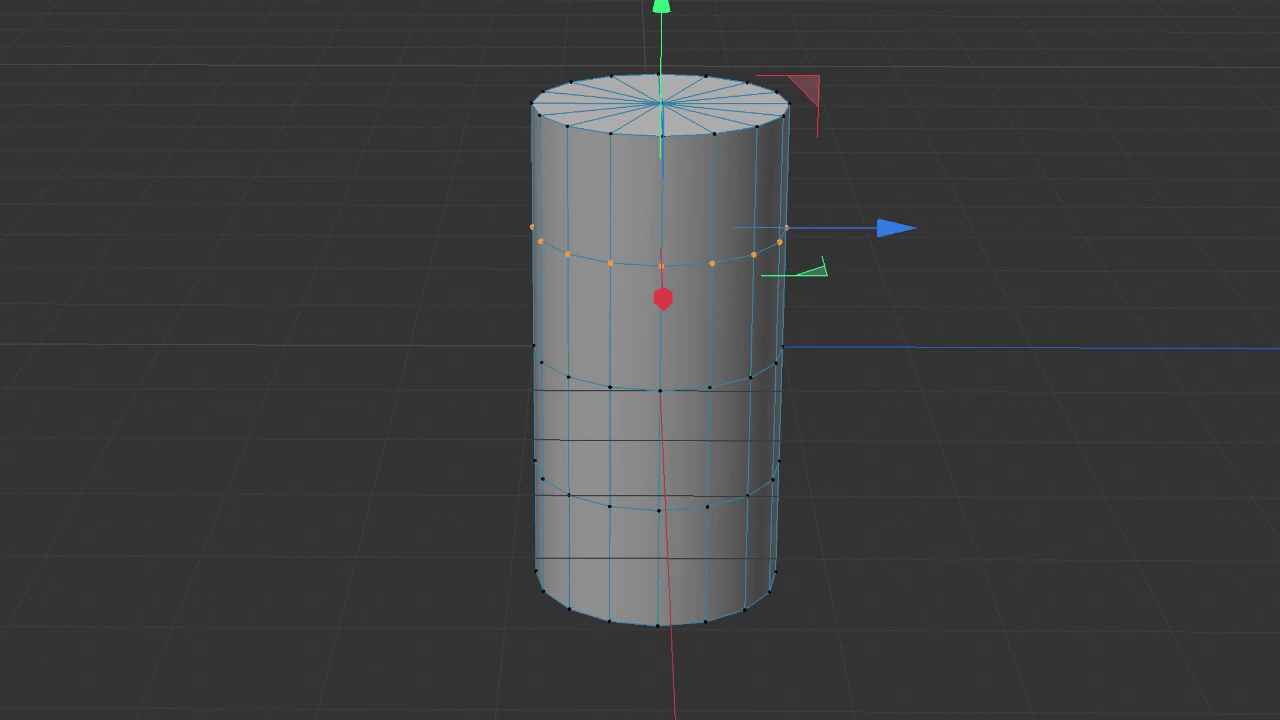
Scale the selected upper ring's points inward along the Z axis and adjust their scale along the X axis
key(t)
mouse_move(901, 235)
mouse_down()
mouse_move(789, 237)
mouse_move(771, 224)
mouse_move(1034, 260)
mouse_move(980, 234)
mouse_move(885, 240)
mouse_up()
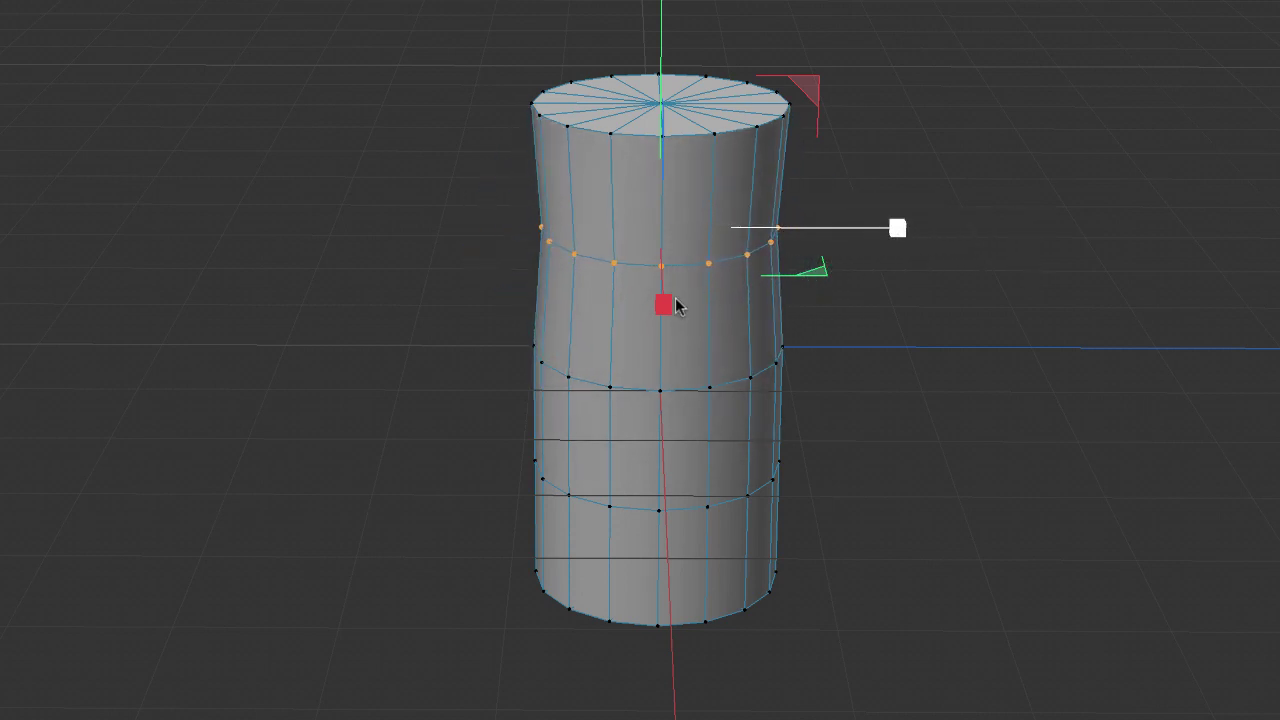
alt+drag(903, 531, 1109, 491)
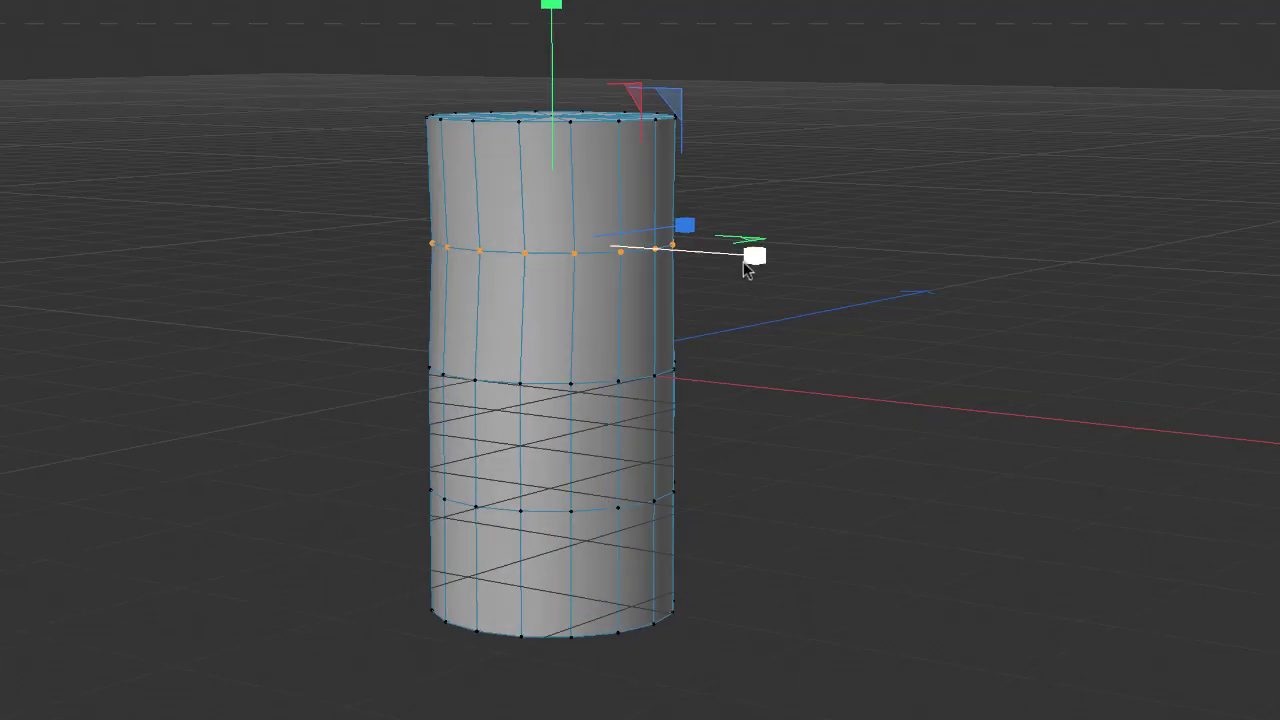
mouse_move(743, 261)
mouse_down()
mouse_move(712, 263)
mouse_move(836, 304)
mouse_move(722, 274)
mouse_move(758, 272)
mouse_up()
alt+drag(876, 372, 773, 389)
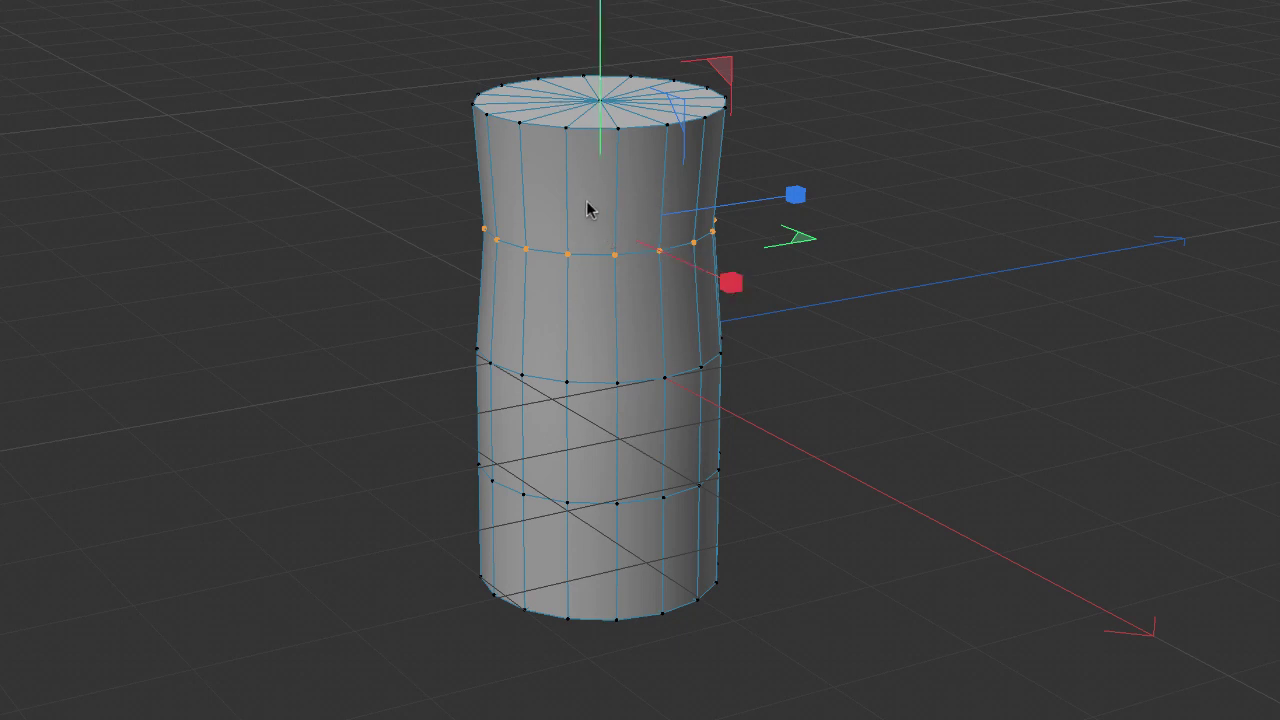
Inspect the selected ring all the way around in Wireframe shading, testing its scale, and restore Gouraud Shading (Lines)
key(n)
key(n)
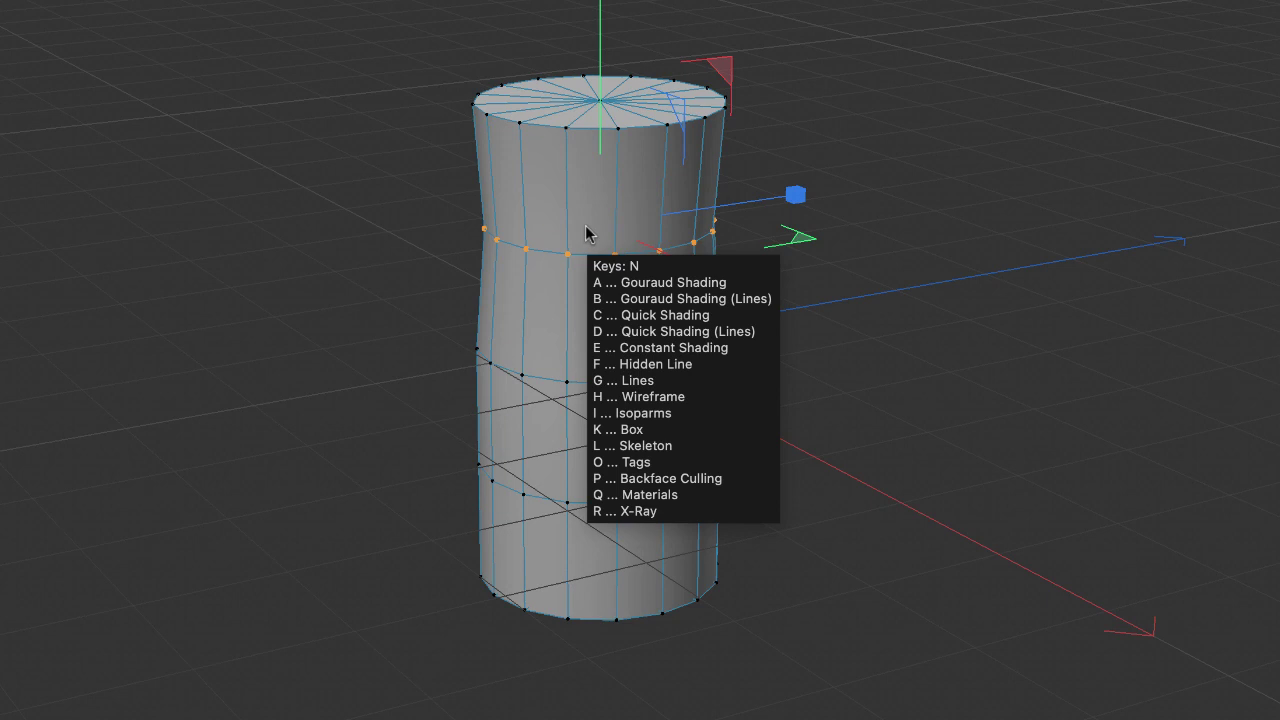
key(h)
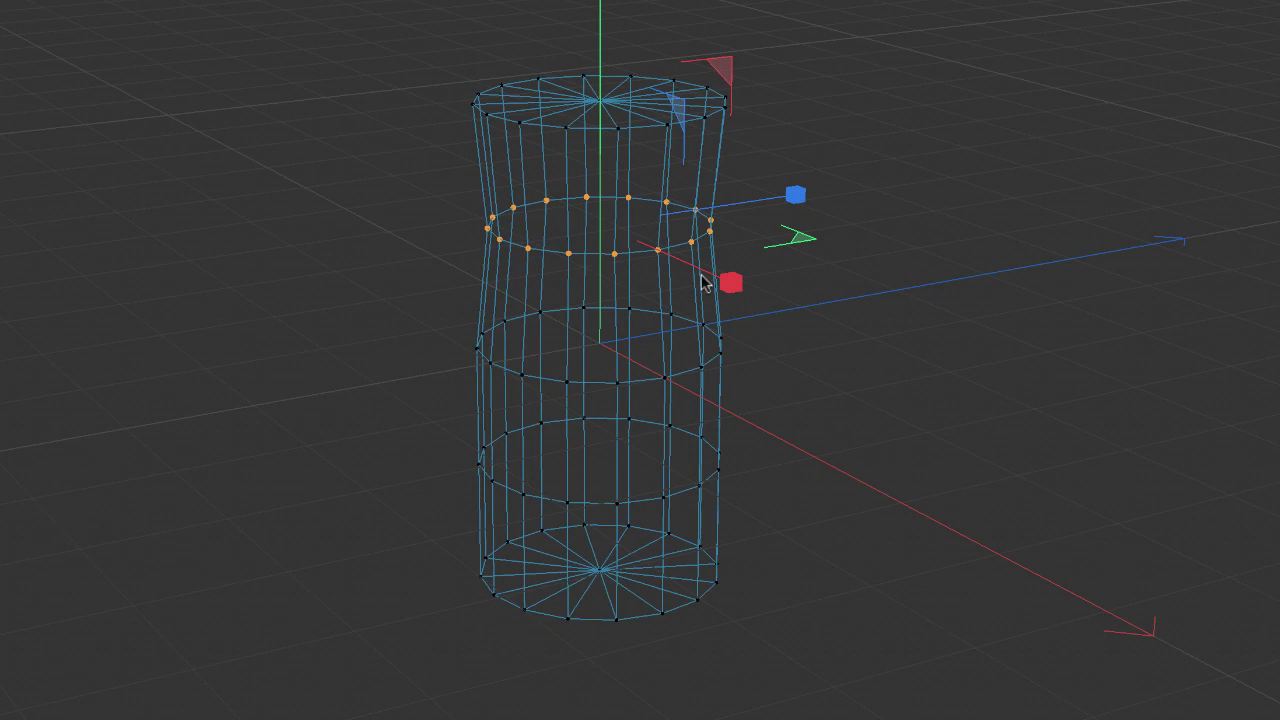
drag(611, 229, 665, 220)
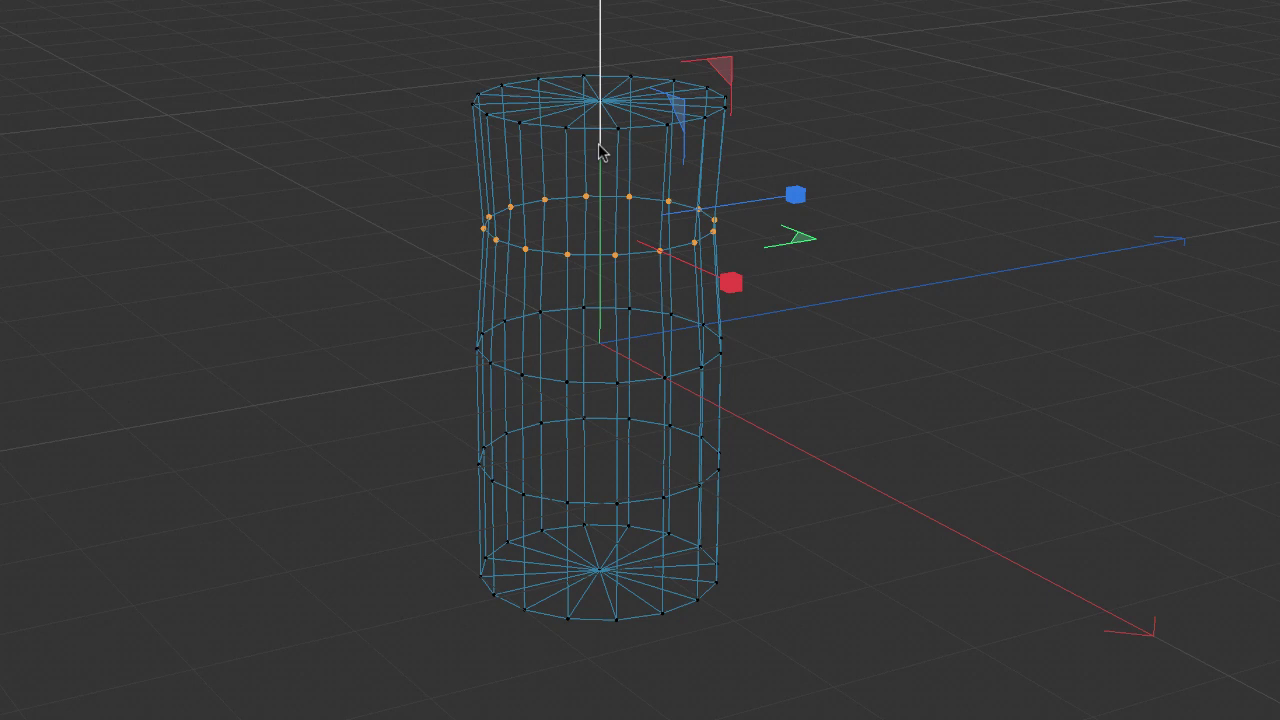
key(n)
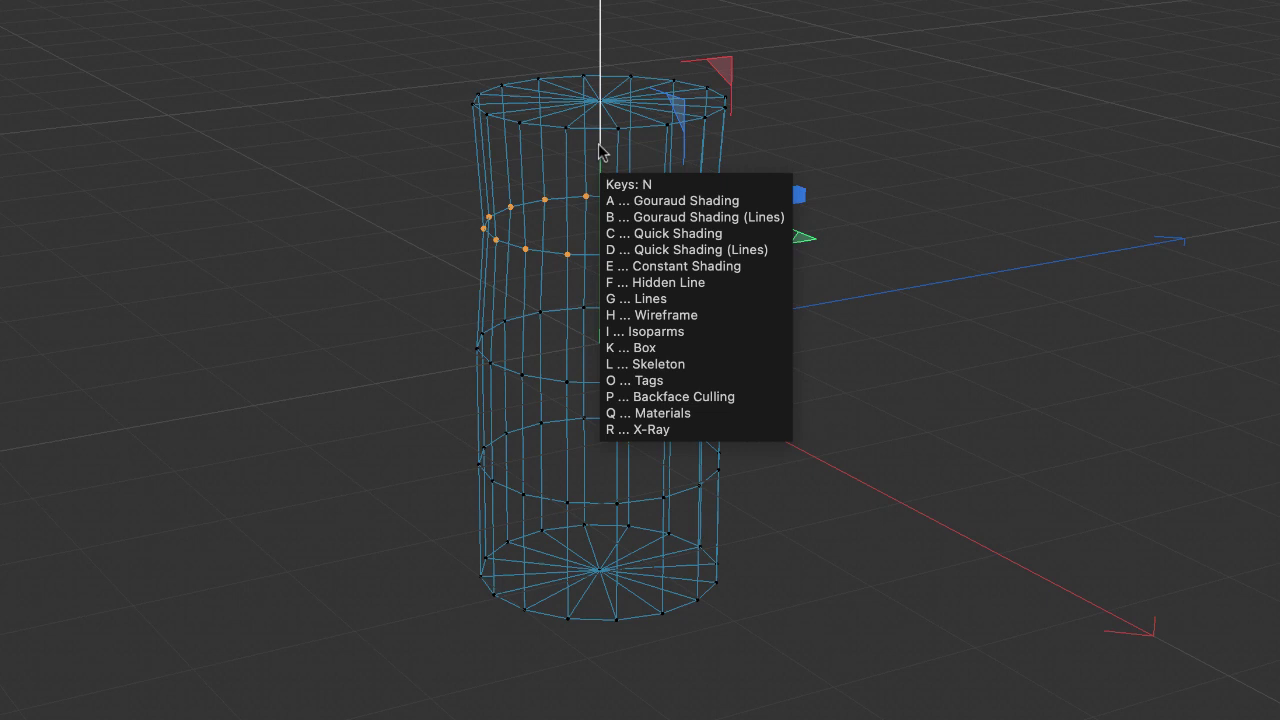
key(b)
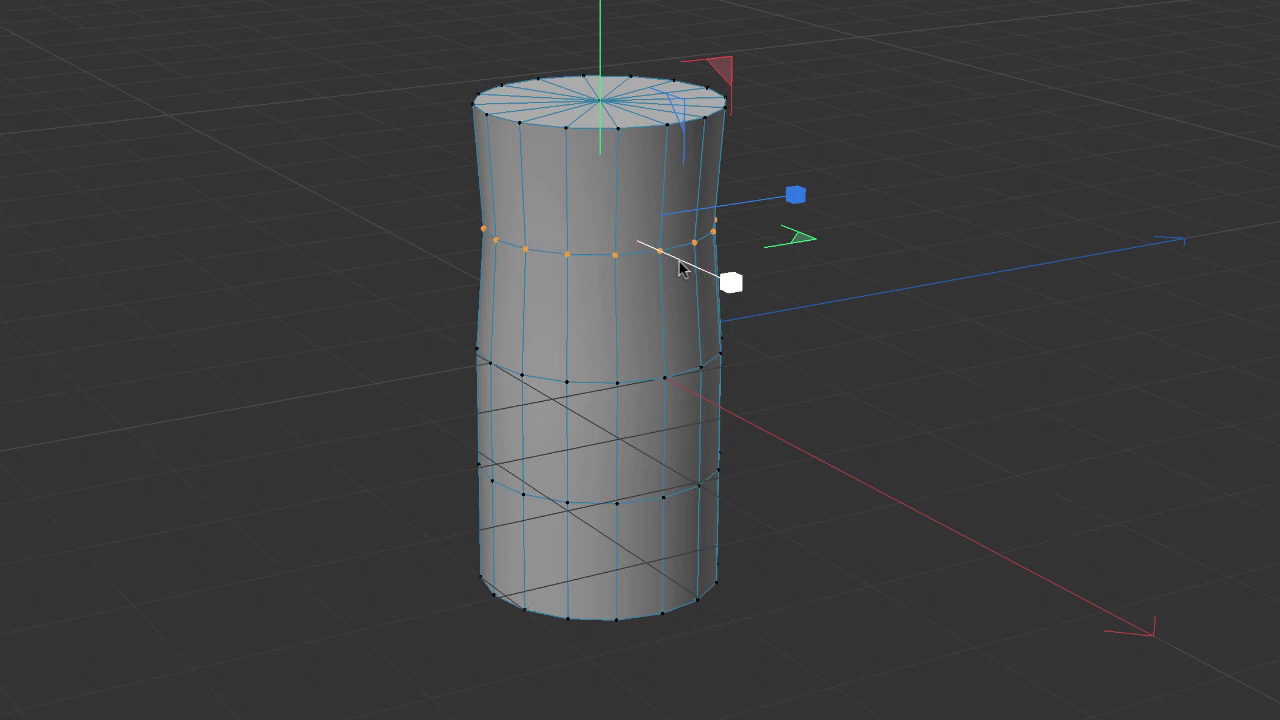
key(Delete)
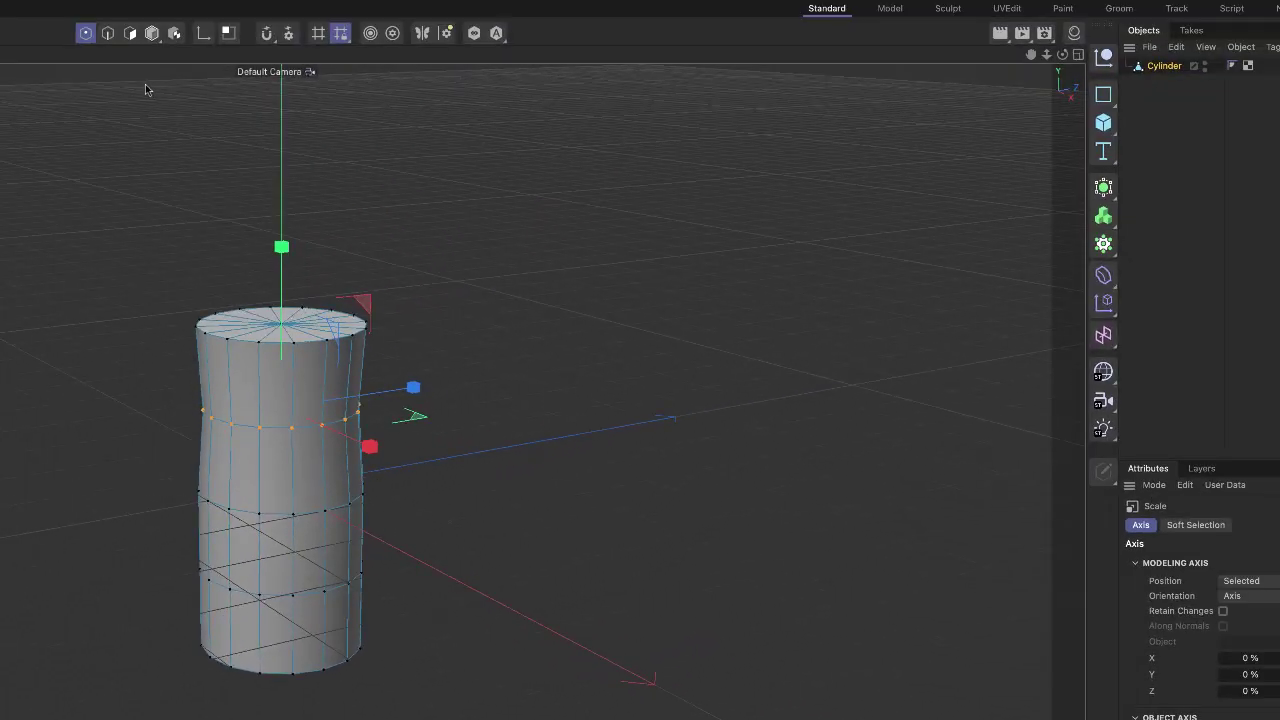
In Edges mode, brush-select three adjacent vertical edges in the band just below the narrowed ring and delete them
click(107, 37)
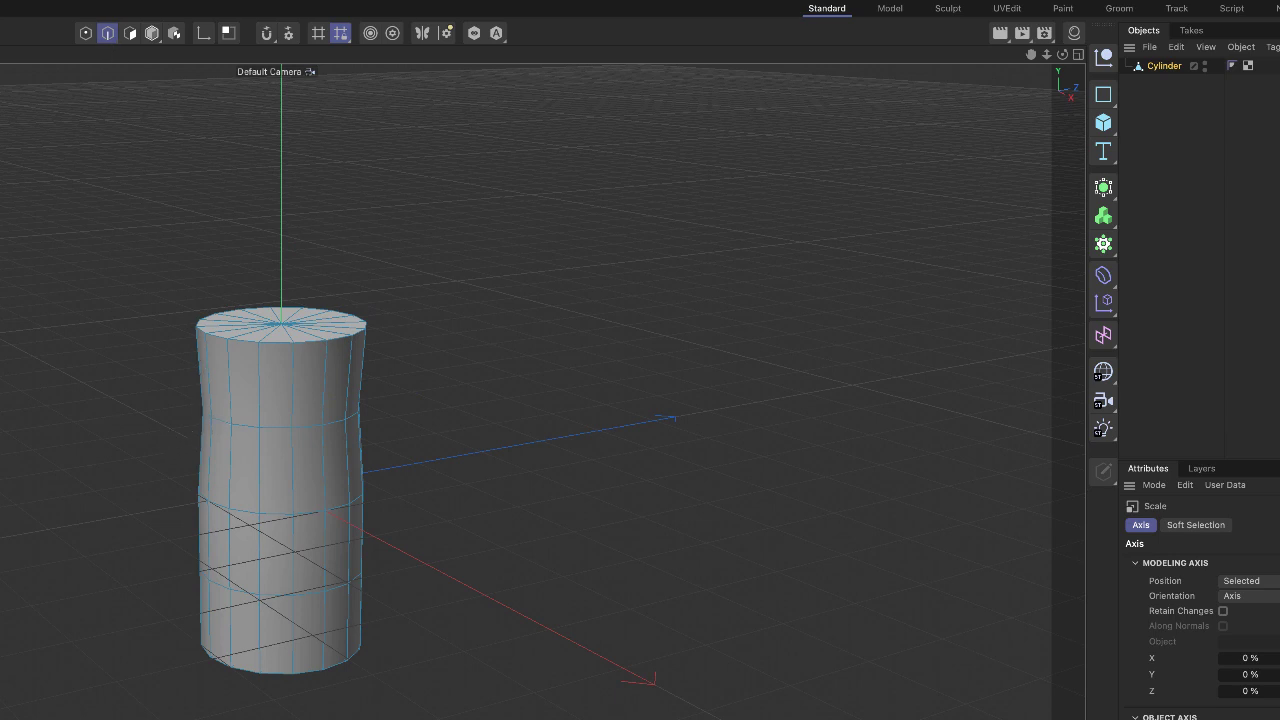
click(324, 470)
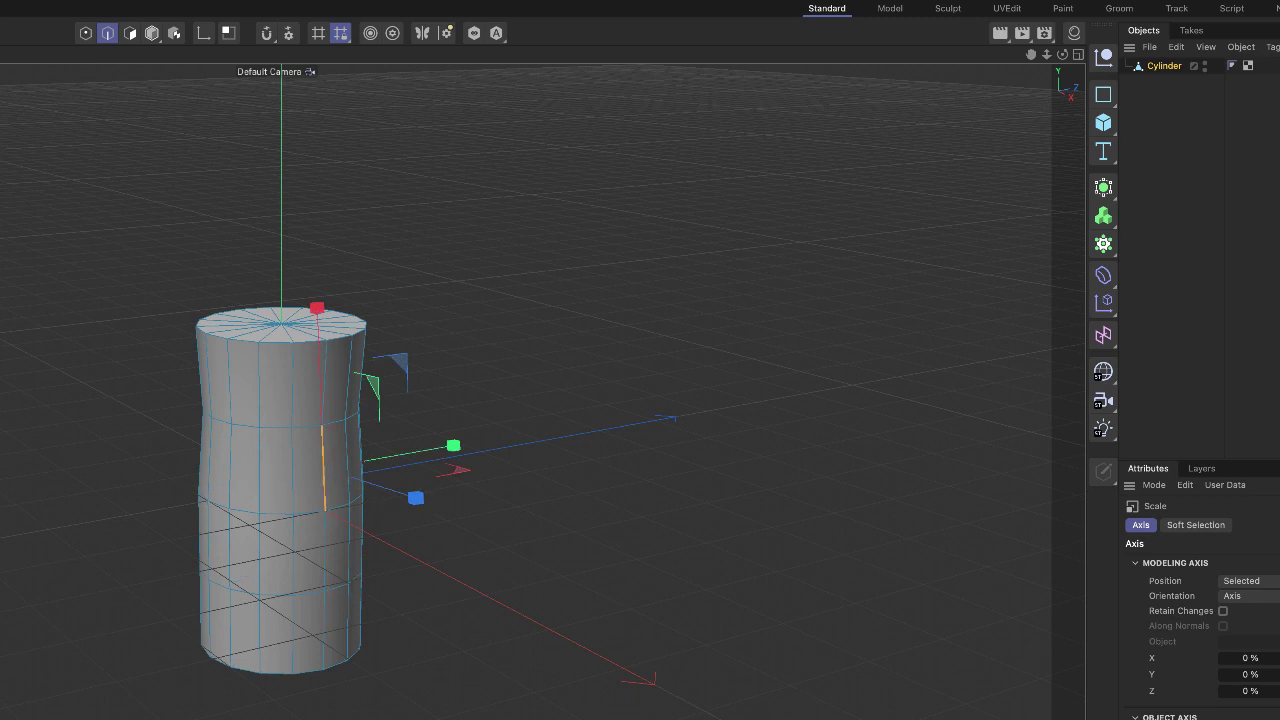
key(9)
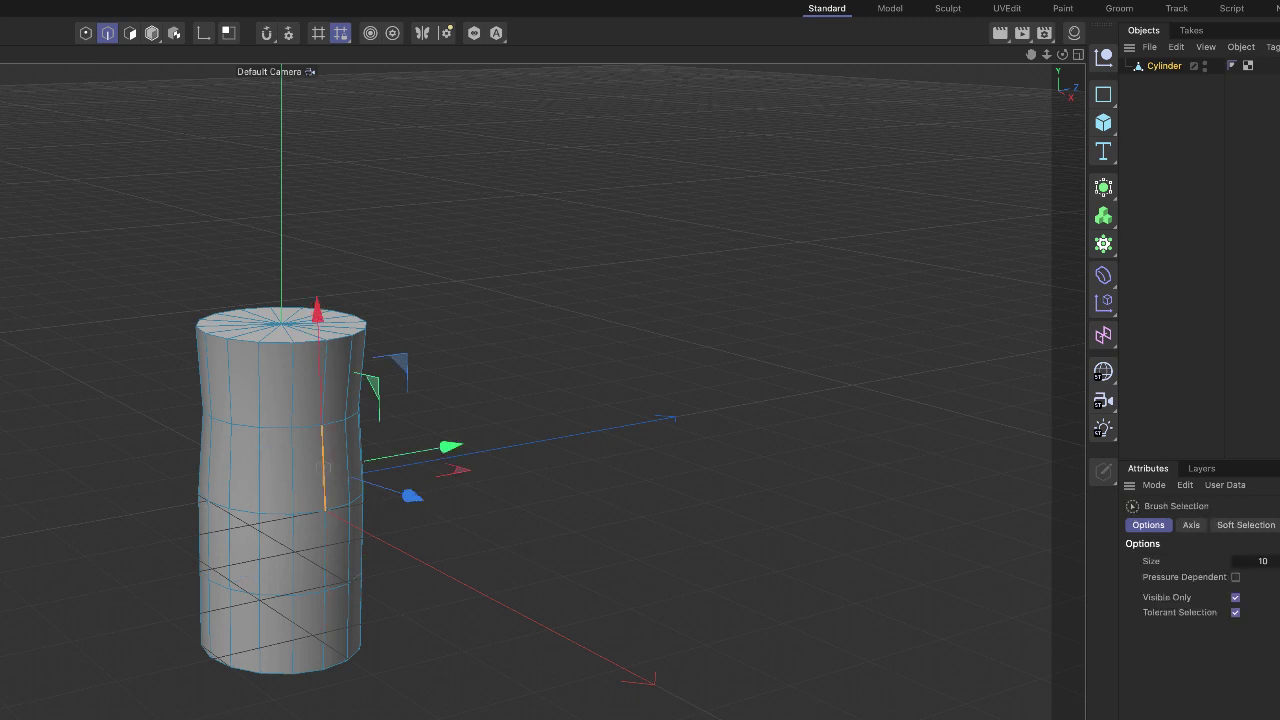
shift+click(292, 480)
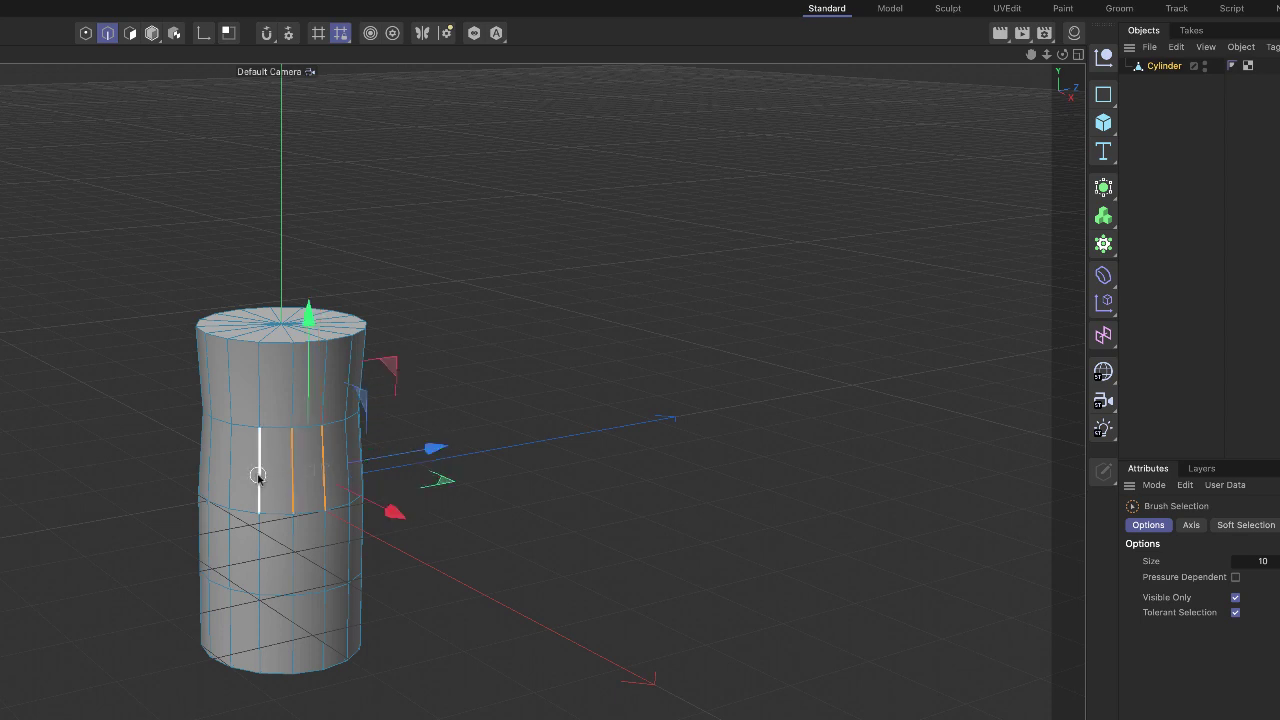
shift+click(258, 480)
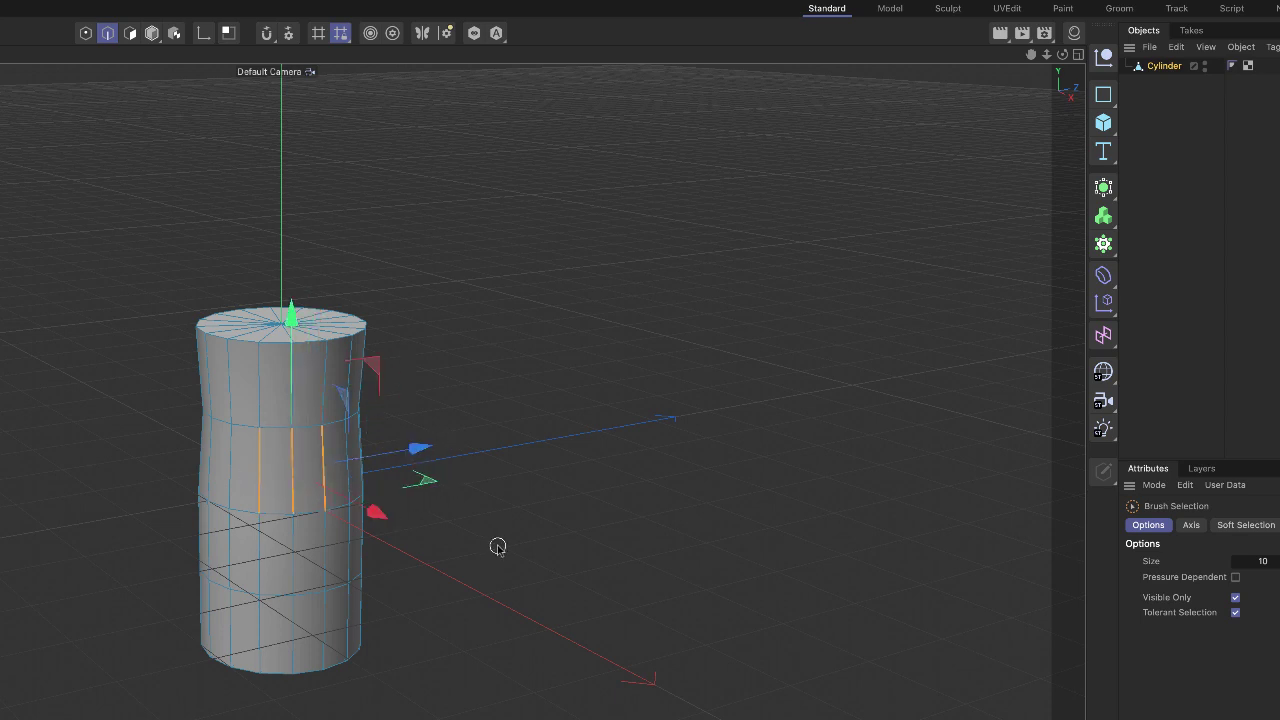
key(Delete)
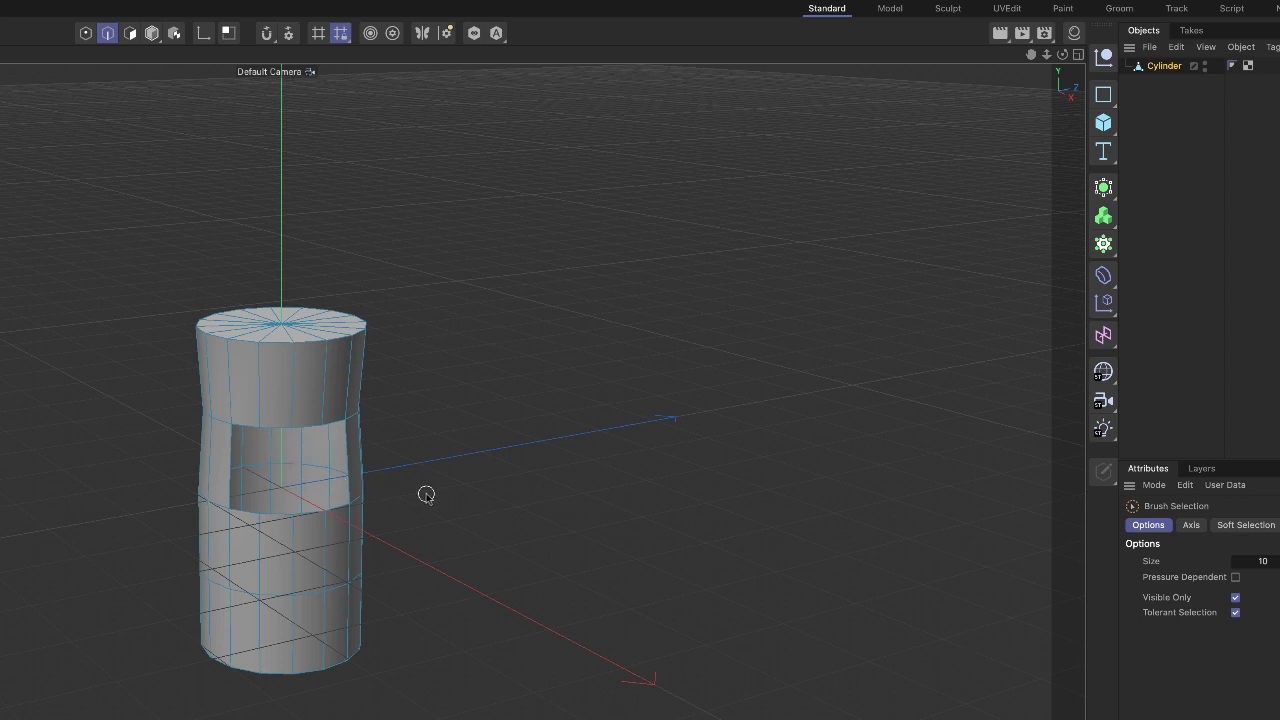
Switch to Polygons mode and select two polygons on the cylinder's top band plus one on the band below the opening
click(294, 375)
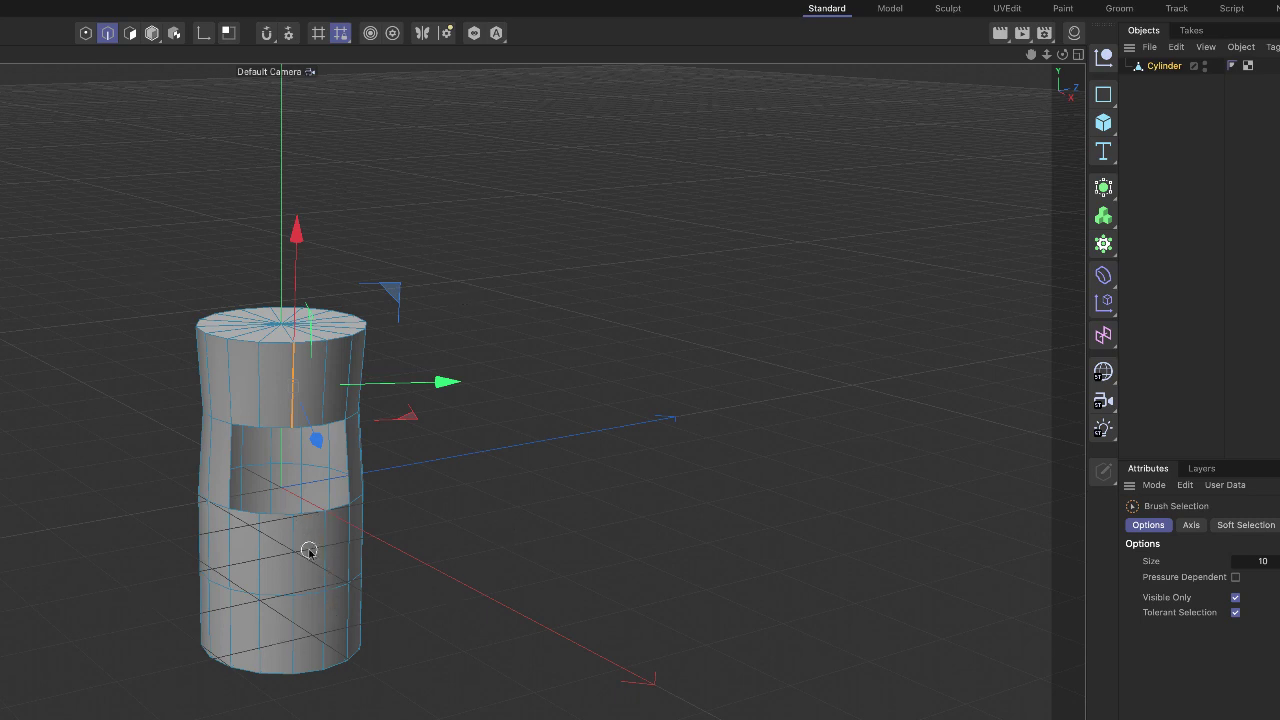
click(152, 33)
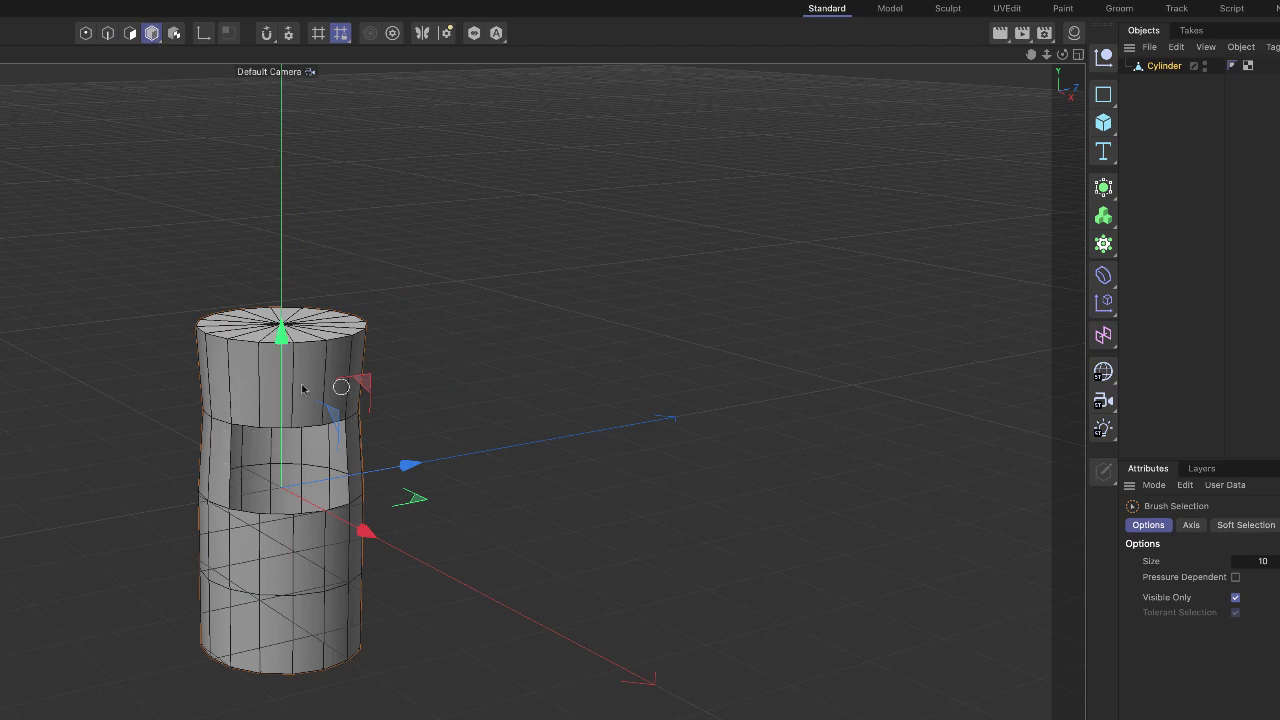
click(130, 34)
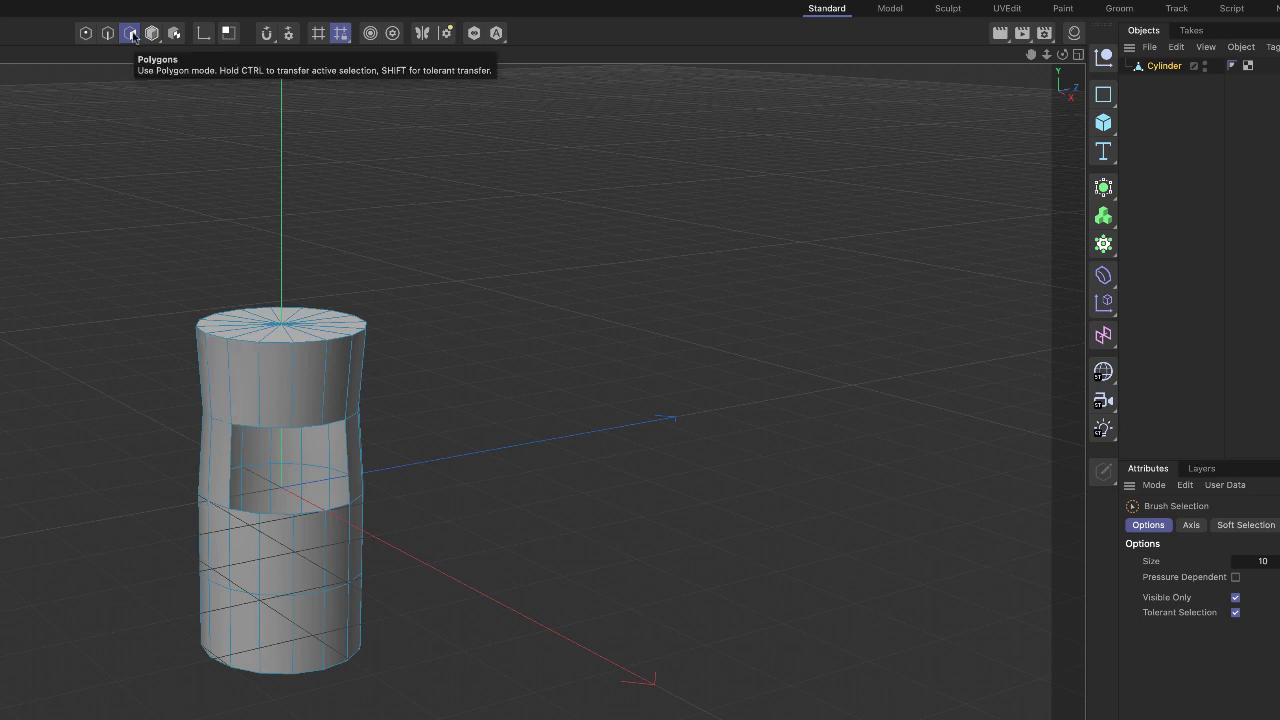
click(246, 408)
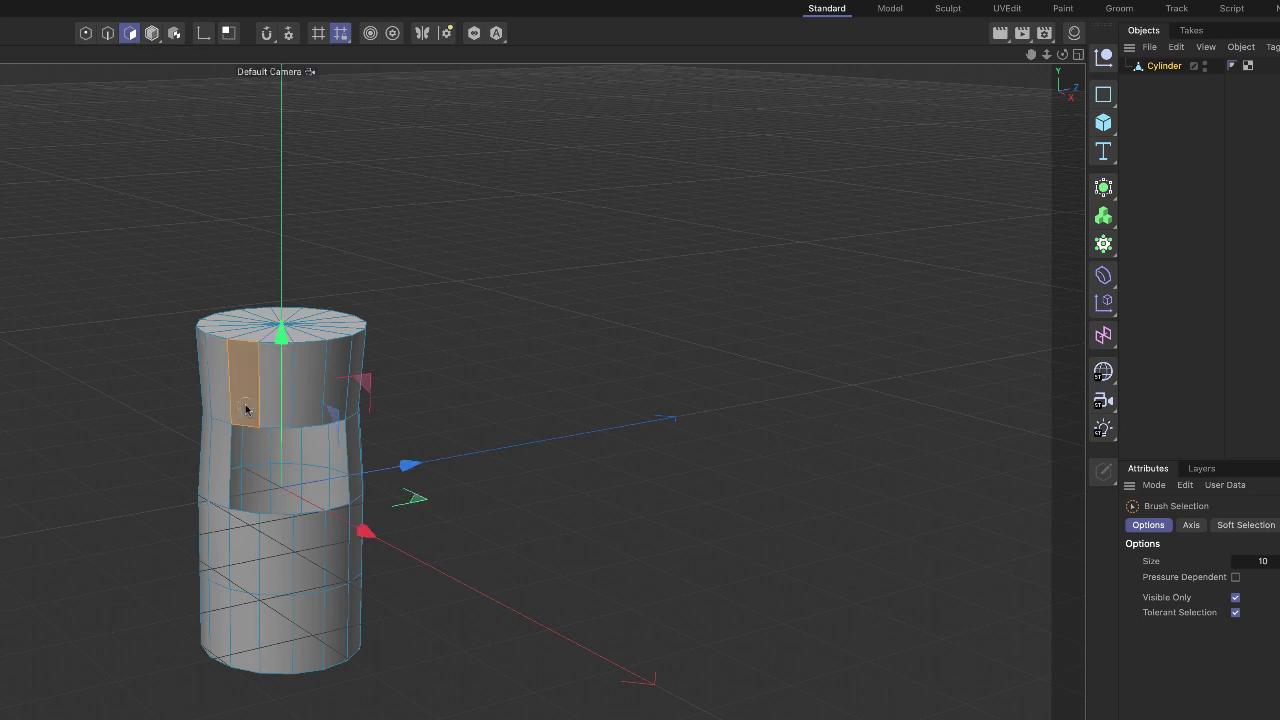
shift+click(310, 415)
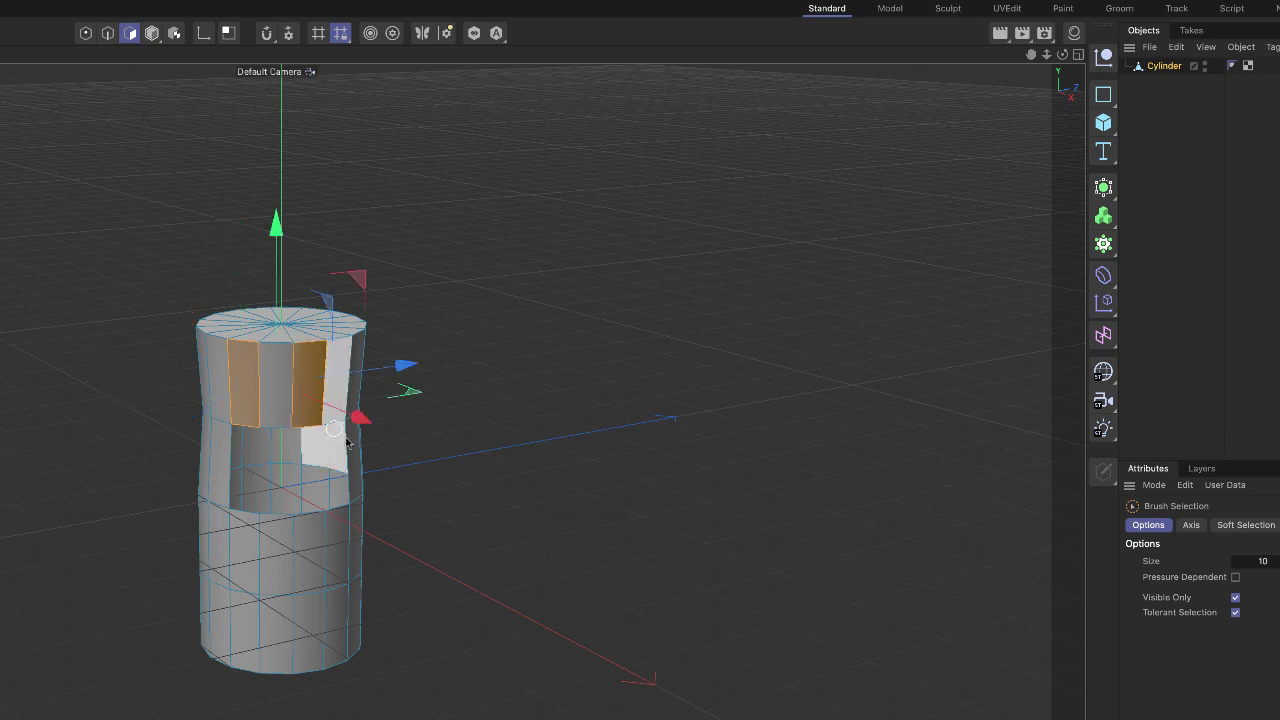
shift+click(320, 566)
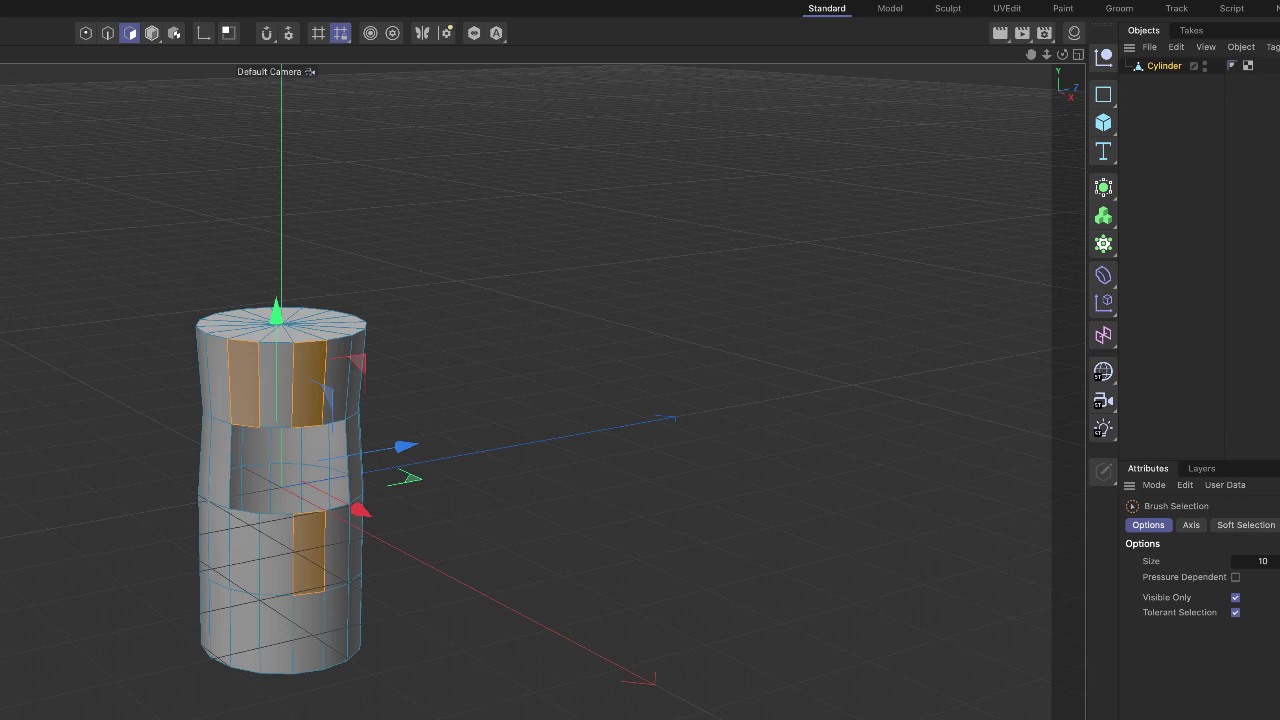
Rotate the three selected polygons slightly around the vertical Y axis and tilt them around the X axis
key(r)
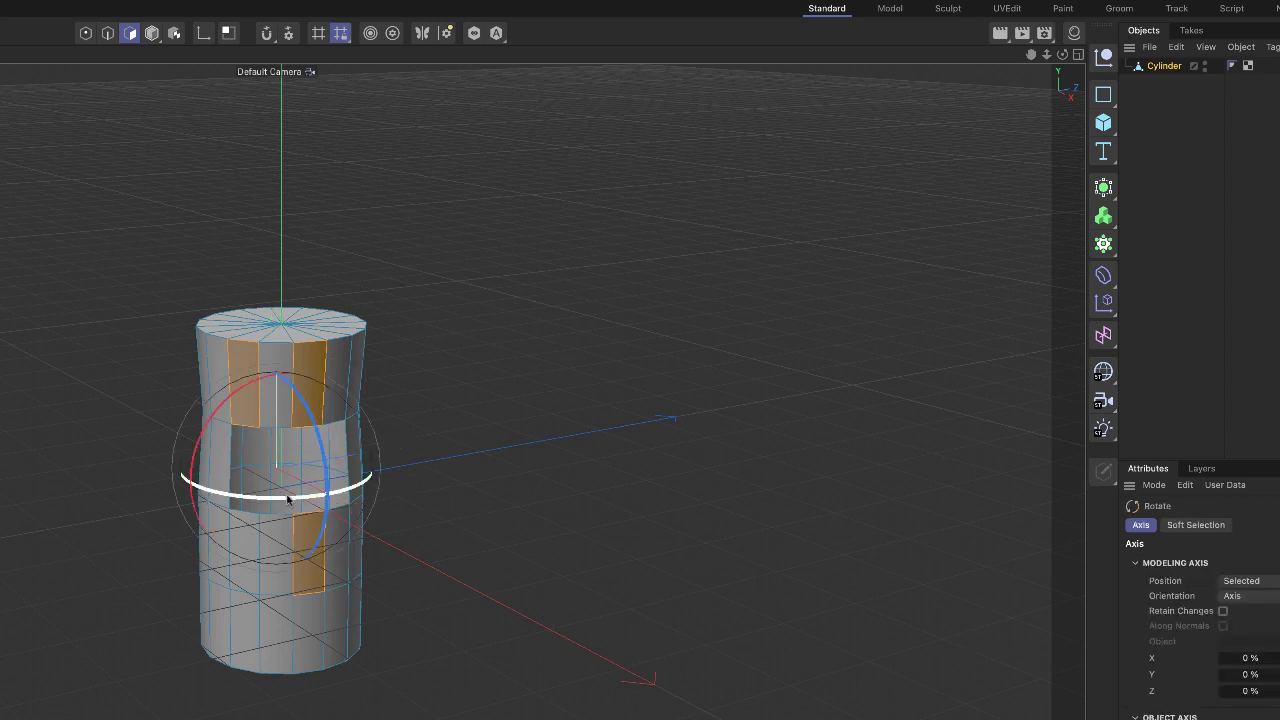
mouse_move(288, 500)
mouse_down()
mouse_move(352, 500)
mouse_move(272, 505)
mouse_up()
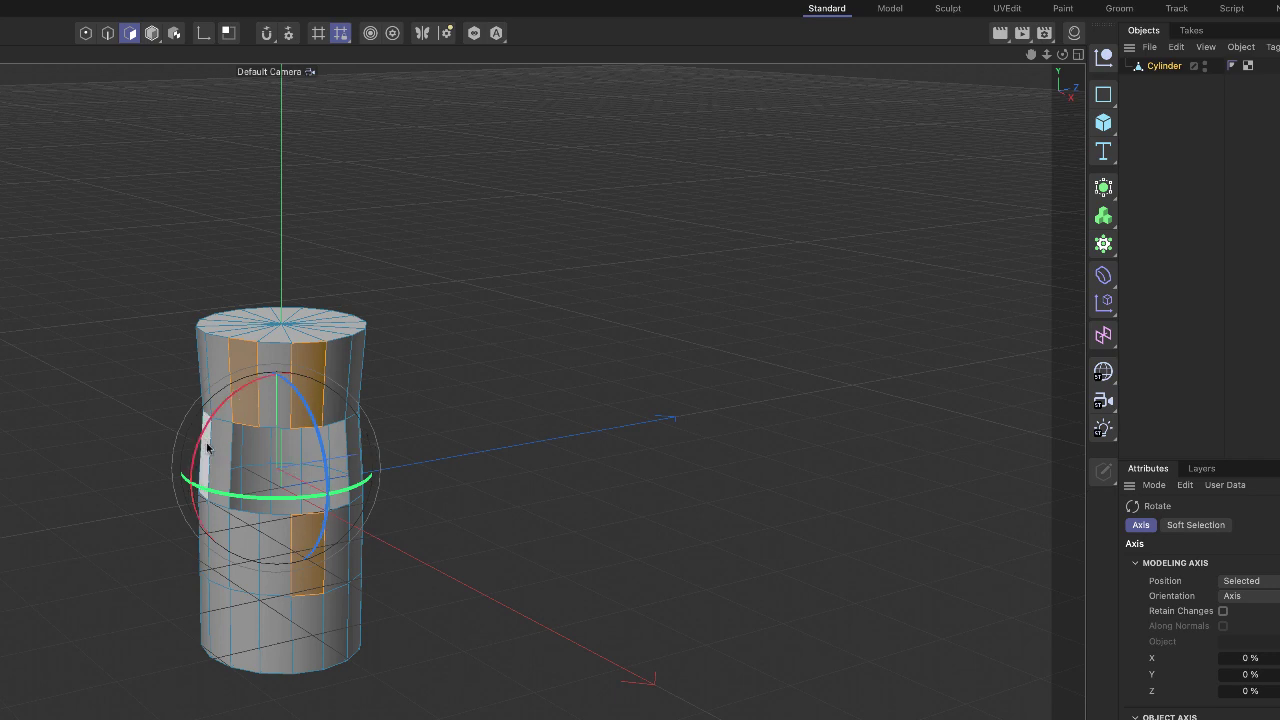
drag(199, 437, 198, 410)
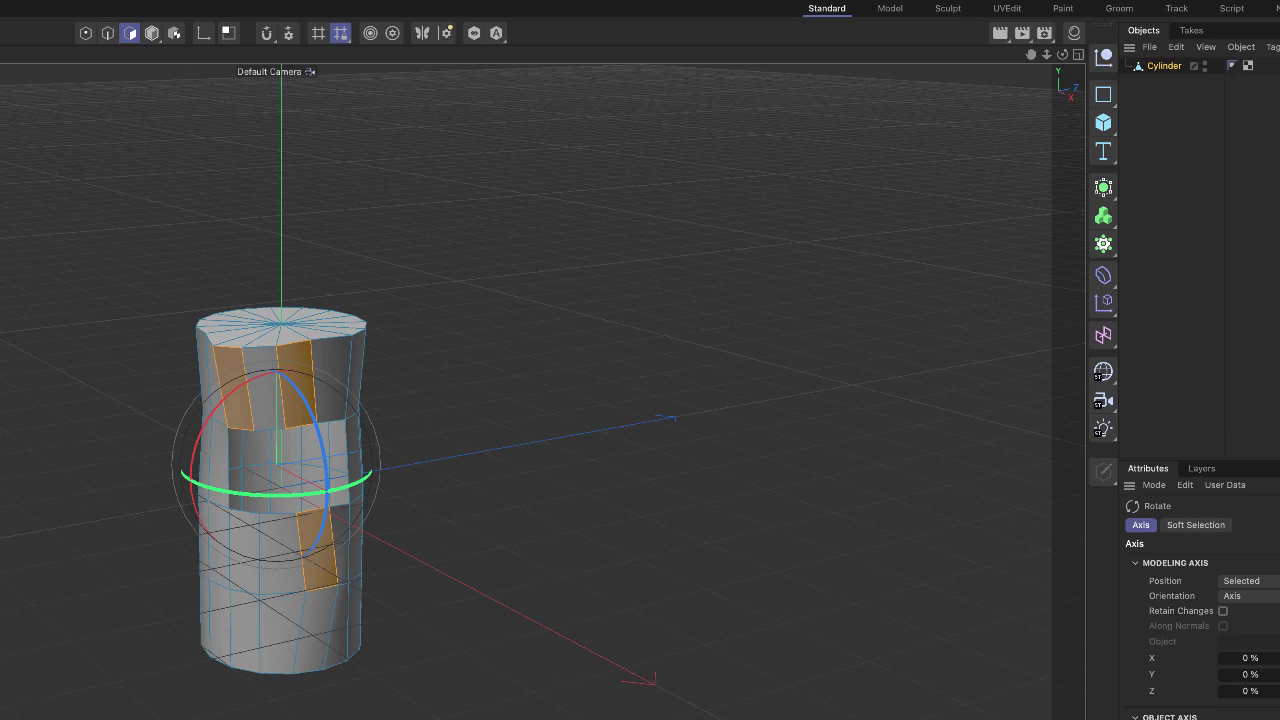
Activate Rectangle Selection and enable its Visible Only option
click(48, 121)
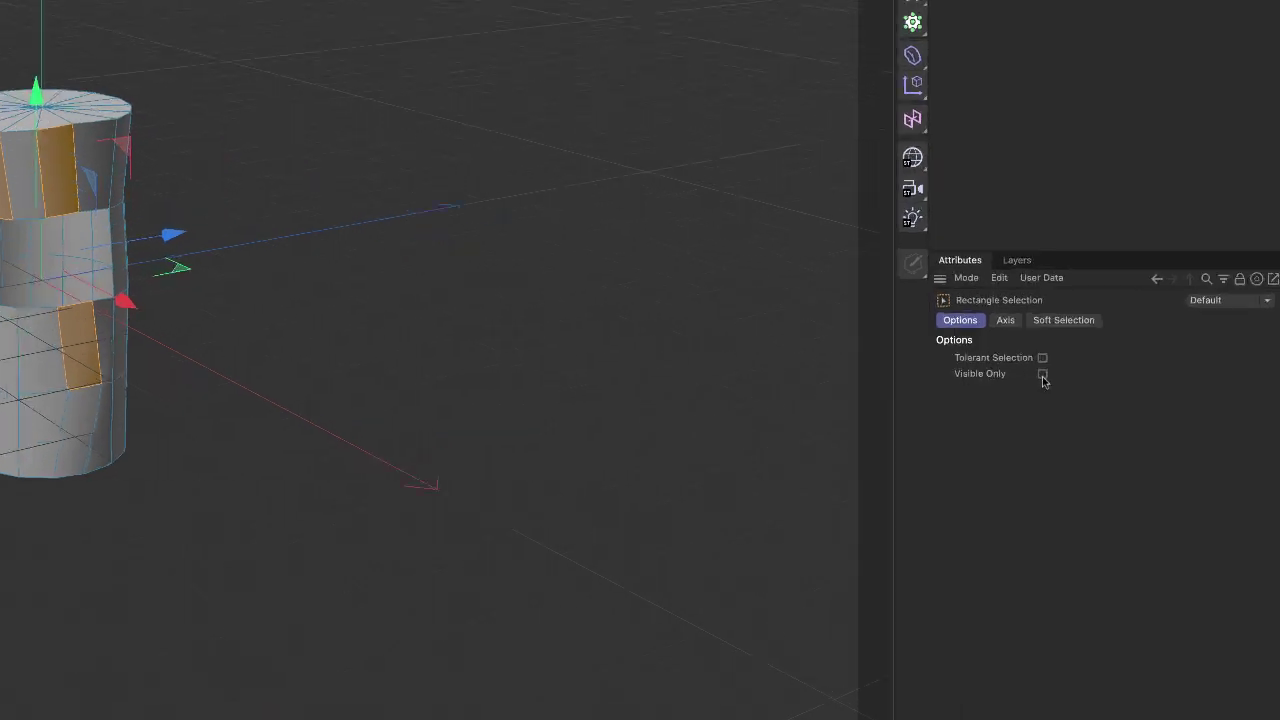
click(1136, 394)
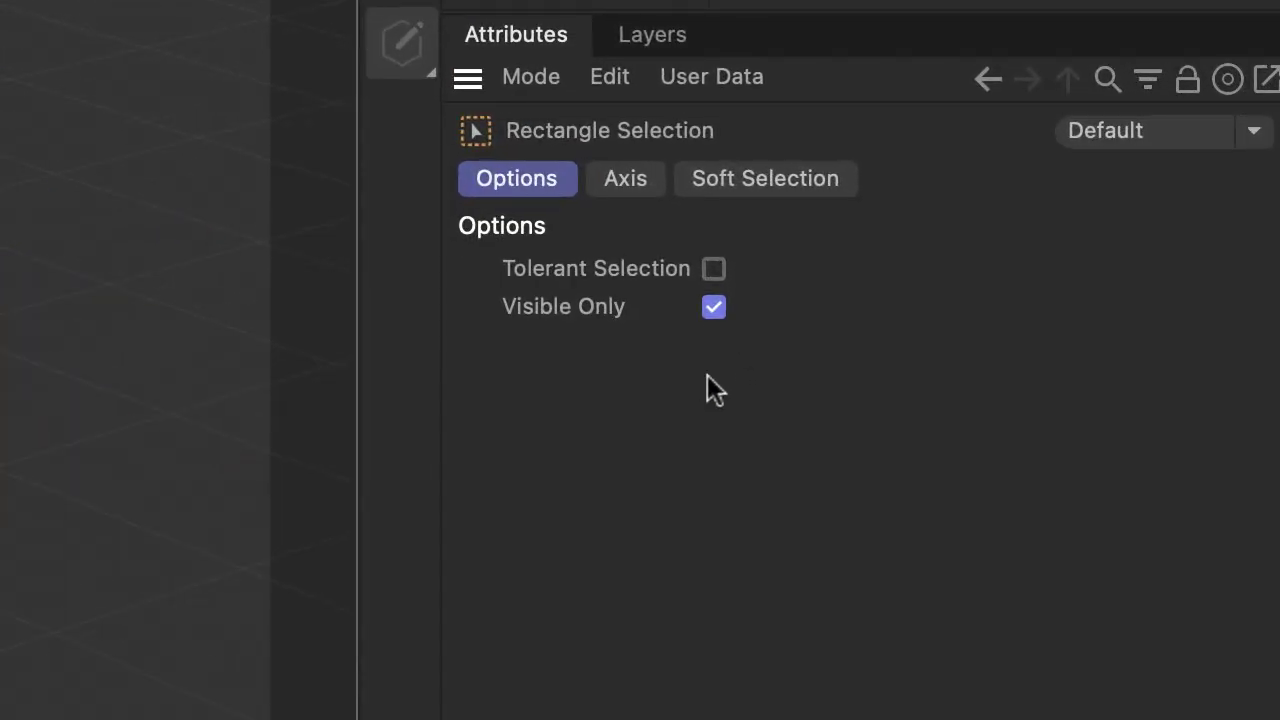